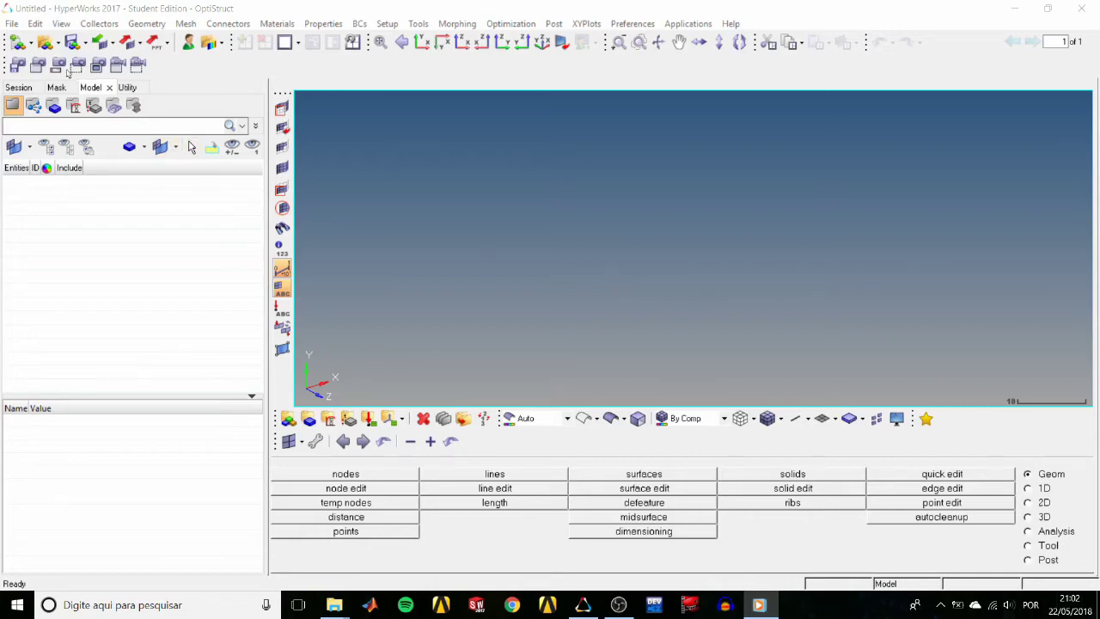
Open the solid_geom.hm model and display its geometry as shaded solids.
{"action": "left_click", "coordinate": [45, 46]}
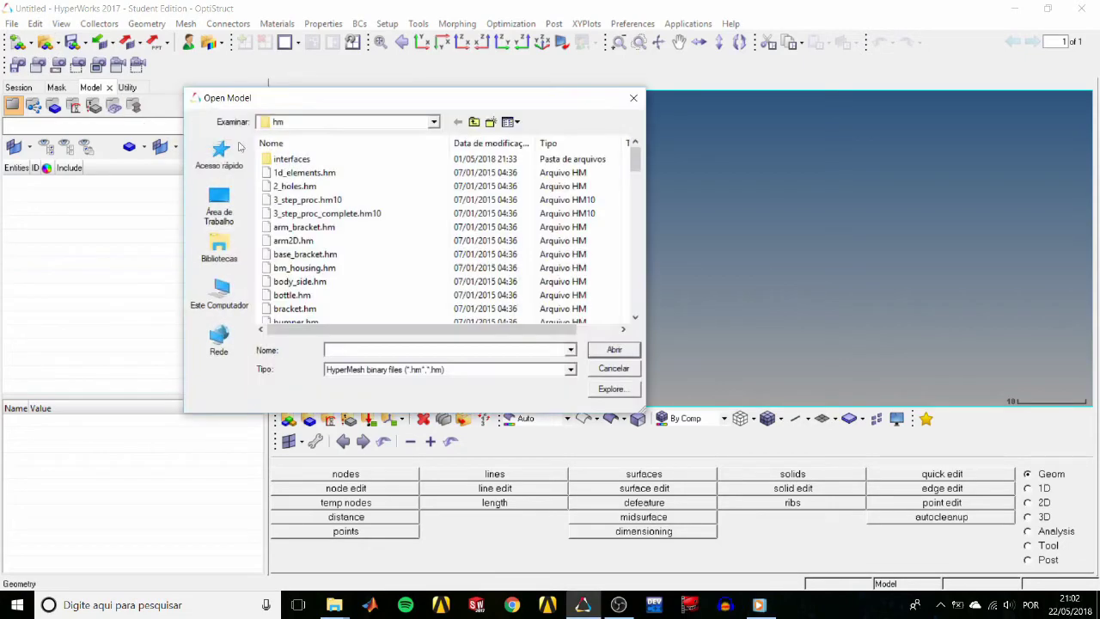
{"action": "left_click", "coordinate": [301, 186]}
{"action": "key", "text": "s"}
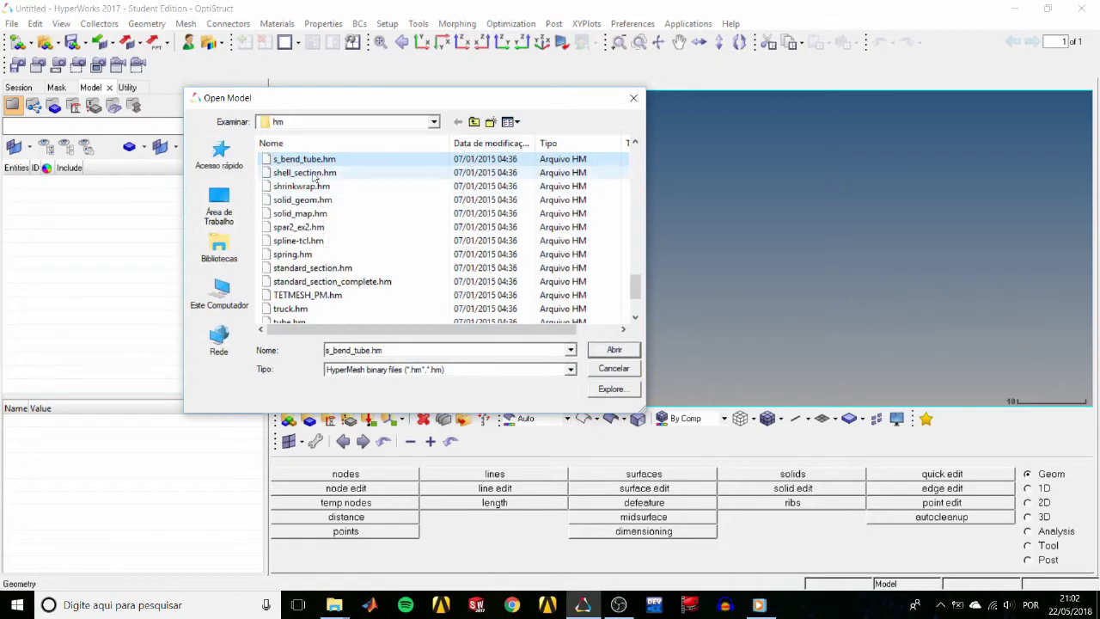
{"action": "double_click", "coordinate": [313, 202]}
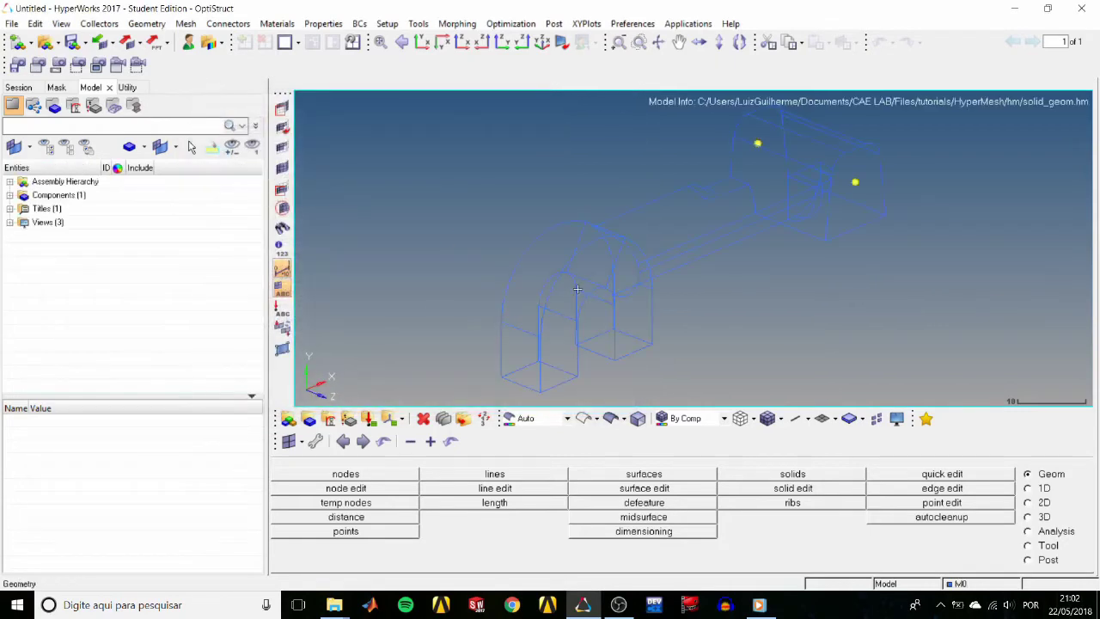
{"action": "left_click", "coordinate": [609, 421]}
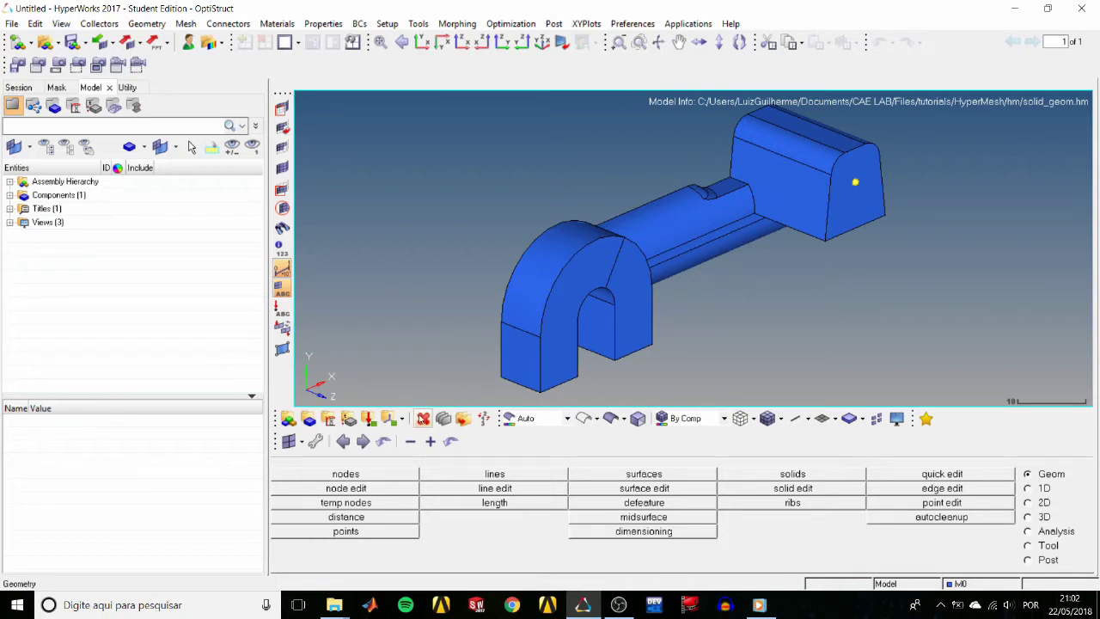
{"action": "left_click", "coordinate": [422, 418]}
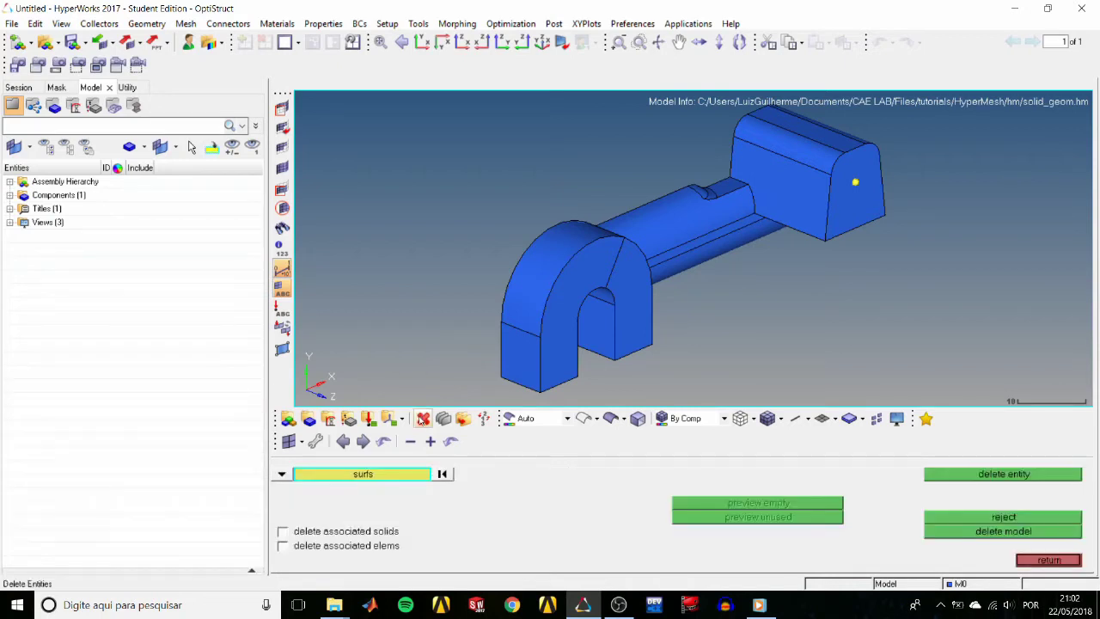
{"action": "left_click", "coordinate": [558, 319]}
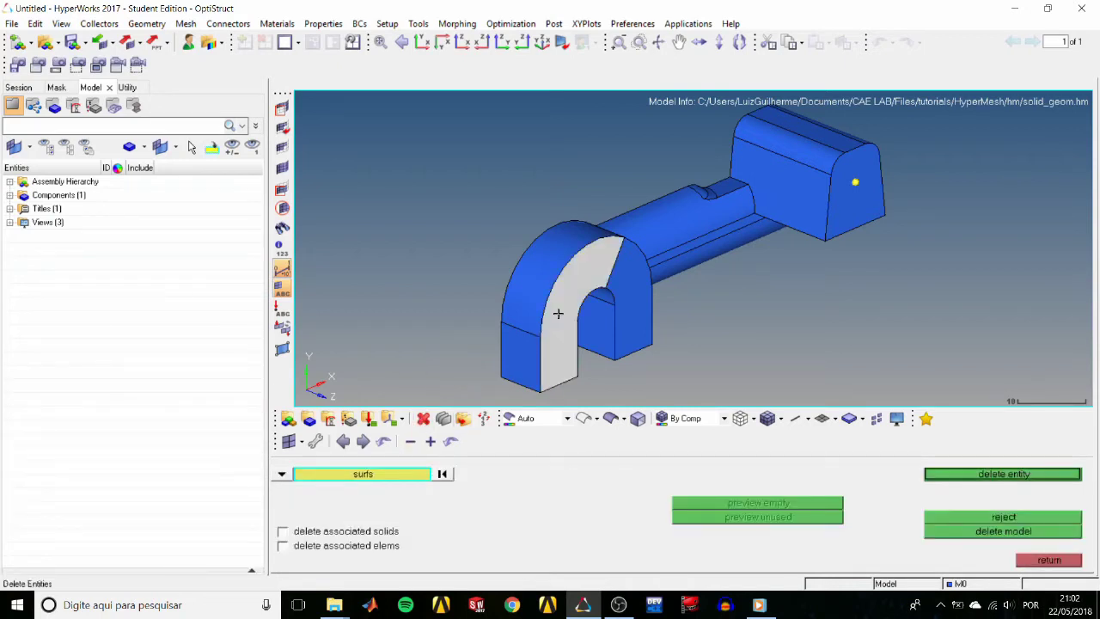
{"action": "left_click", "coordinate": [971, 475]}
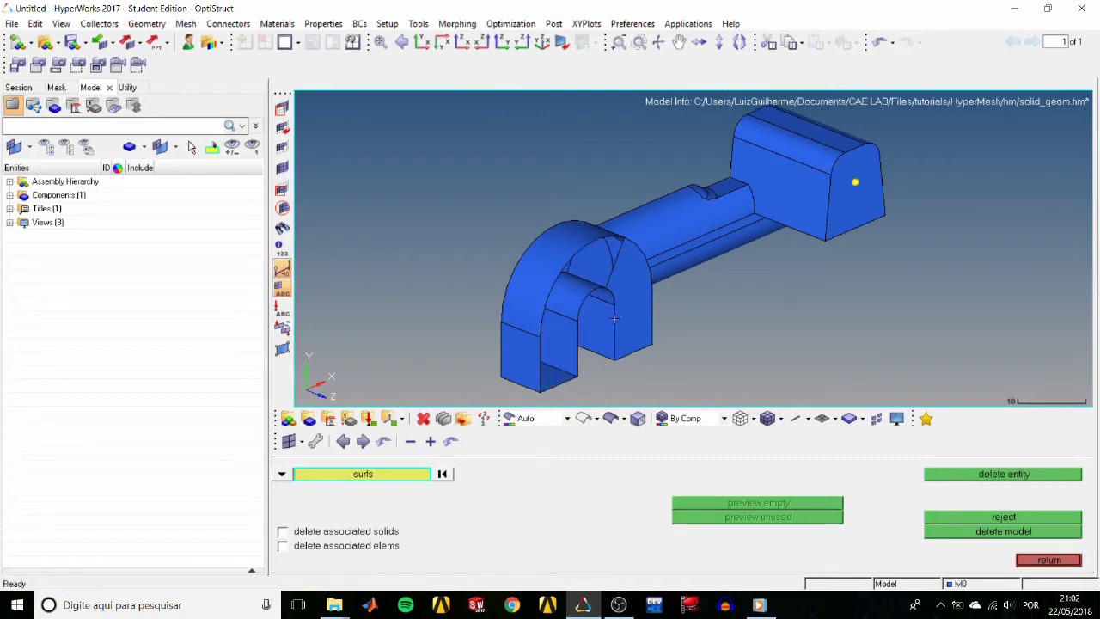
{"action": "left_click_drag", "start_coordinate": [614, 319], "coordinate": [528, 322], "text": "ctrl"}
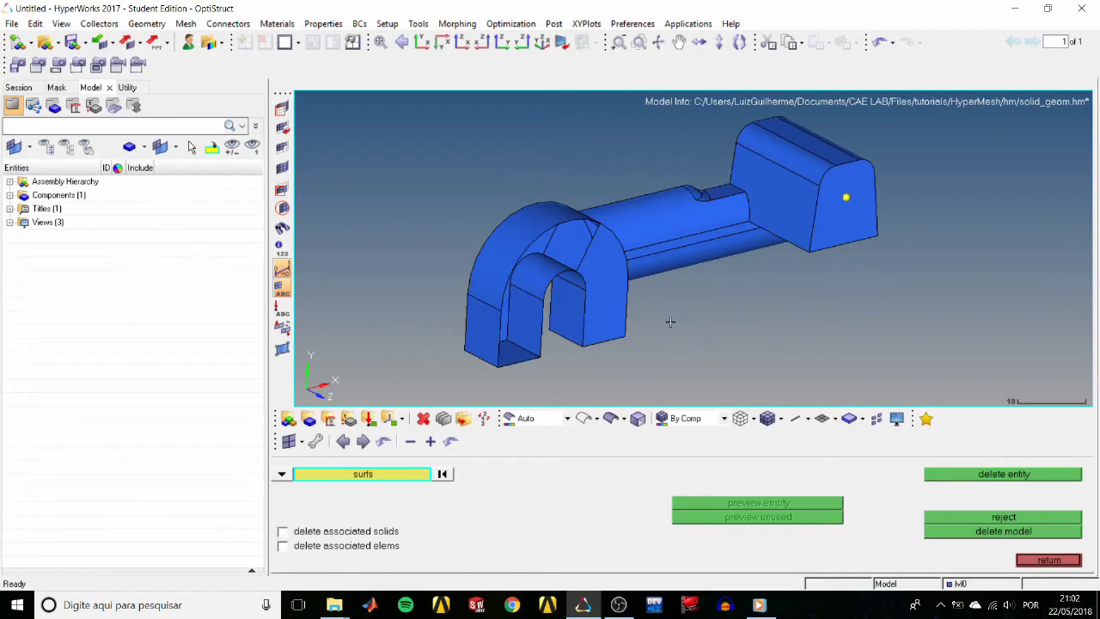
{"action": "key", "text": "ctrl+z"}
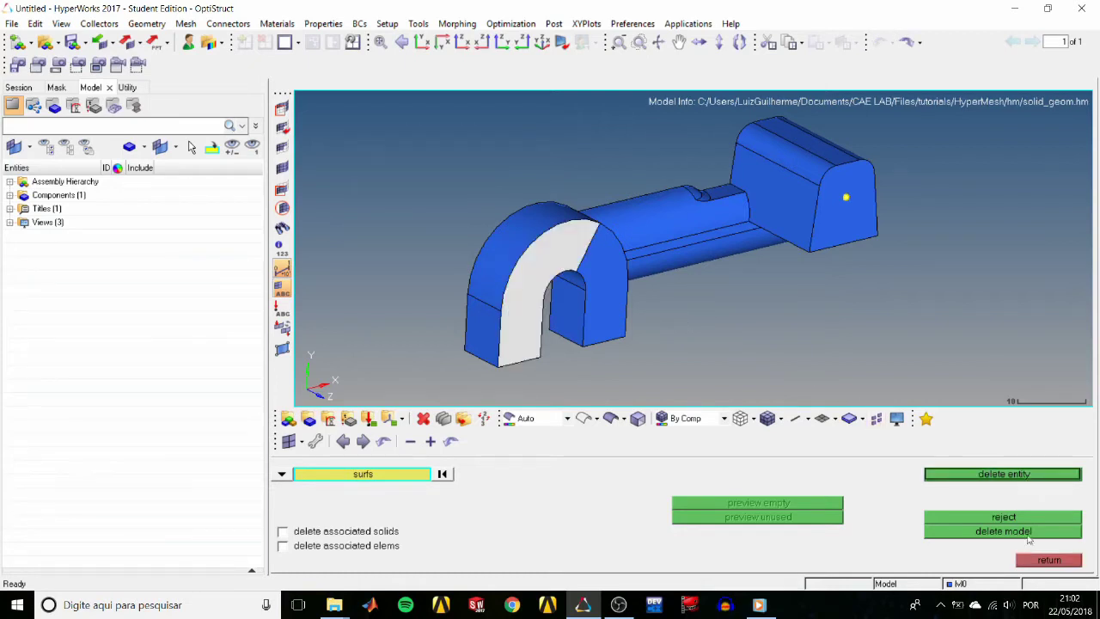
{"action": "left_click", "coordinate": [1041, 556]}
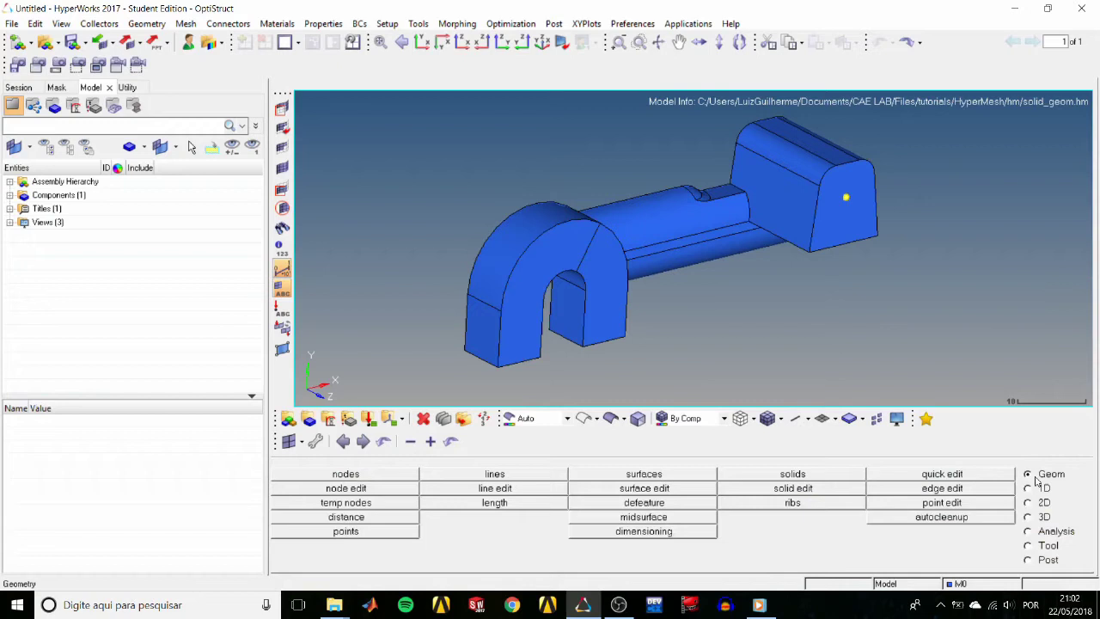
Build one solid from all 35 bounding surfaces of the part.
{"action": "left_click", "coordinate": [802, 475]}
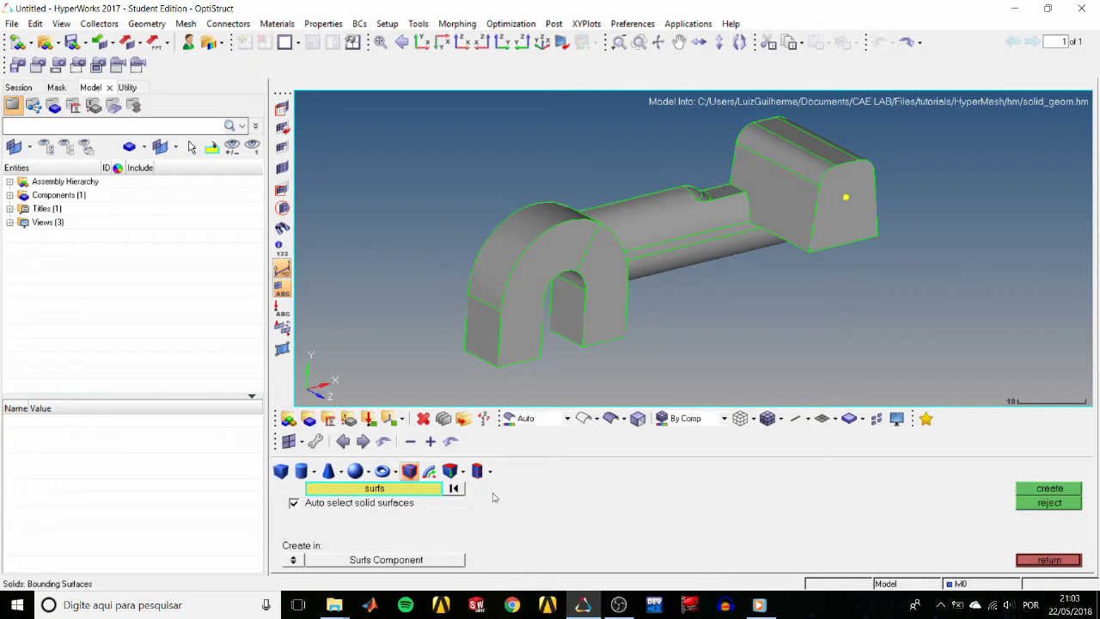
{"action": "left_click", "coordinate": [522, 328]}
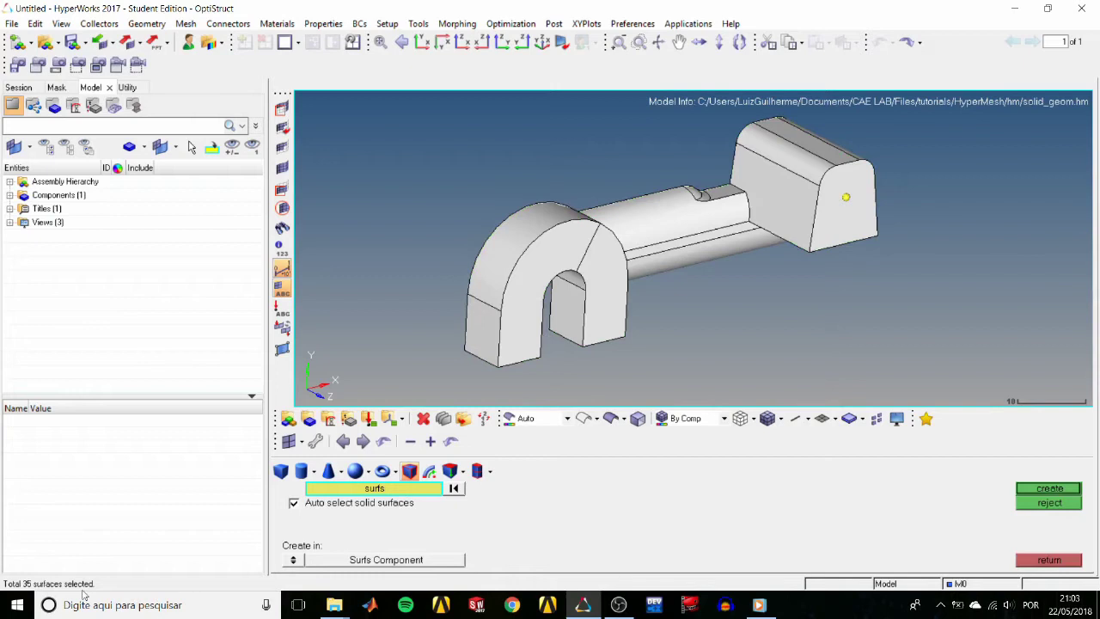
{"action": "left_click", "coordinate": [1041, 488]}
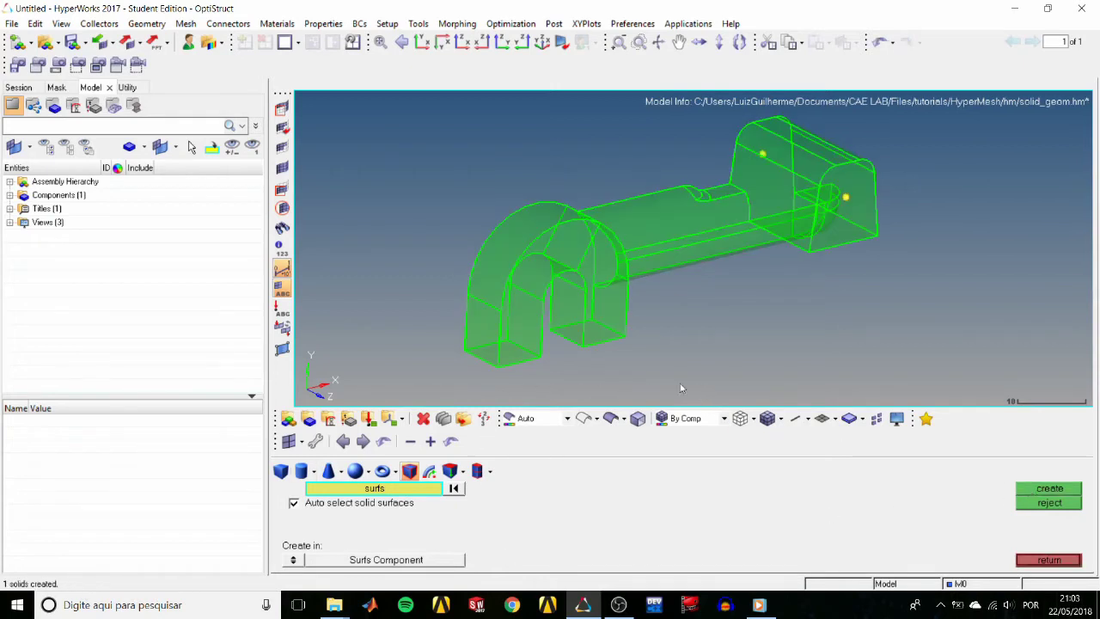
{"action": "left_click", "coordinate": [1035, 560]}
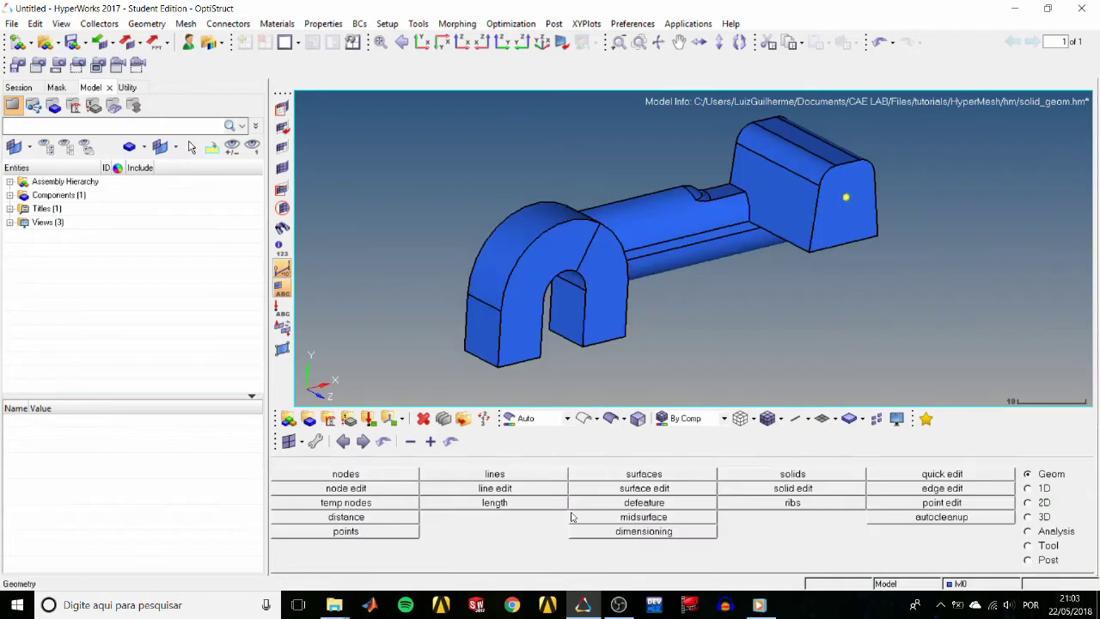
{"action": "left_click", "coordinate": [423, 418]}
{"action": "left_click", "coordinate": [513, 312]}
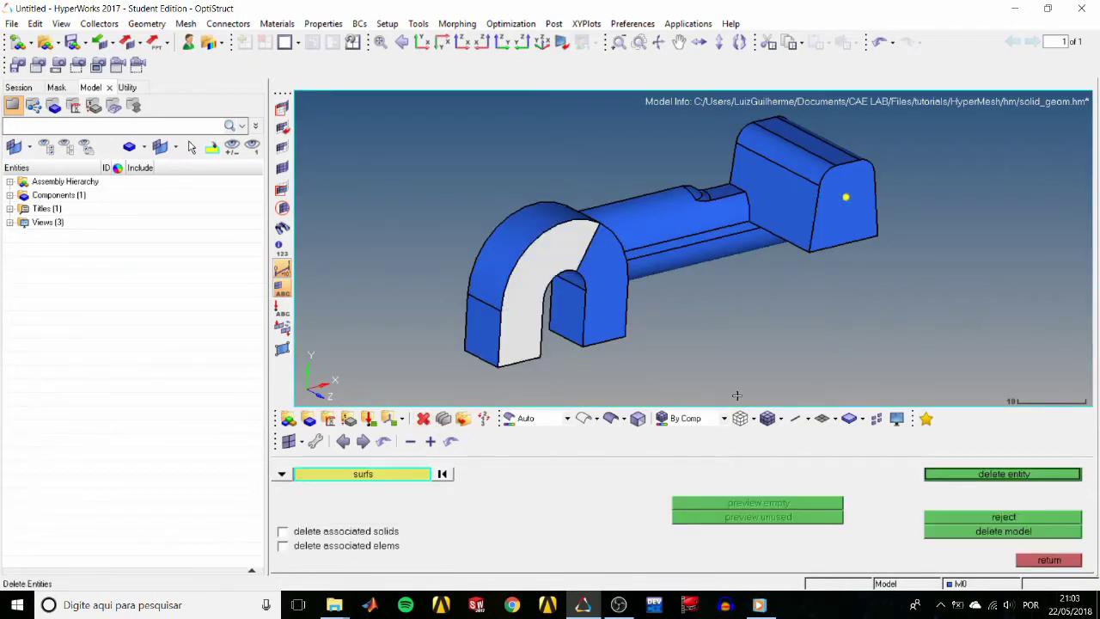
{"action": "left_click", "coordinate": [992, 475]}
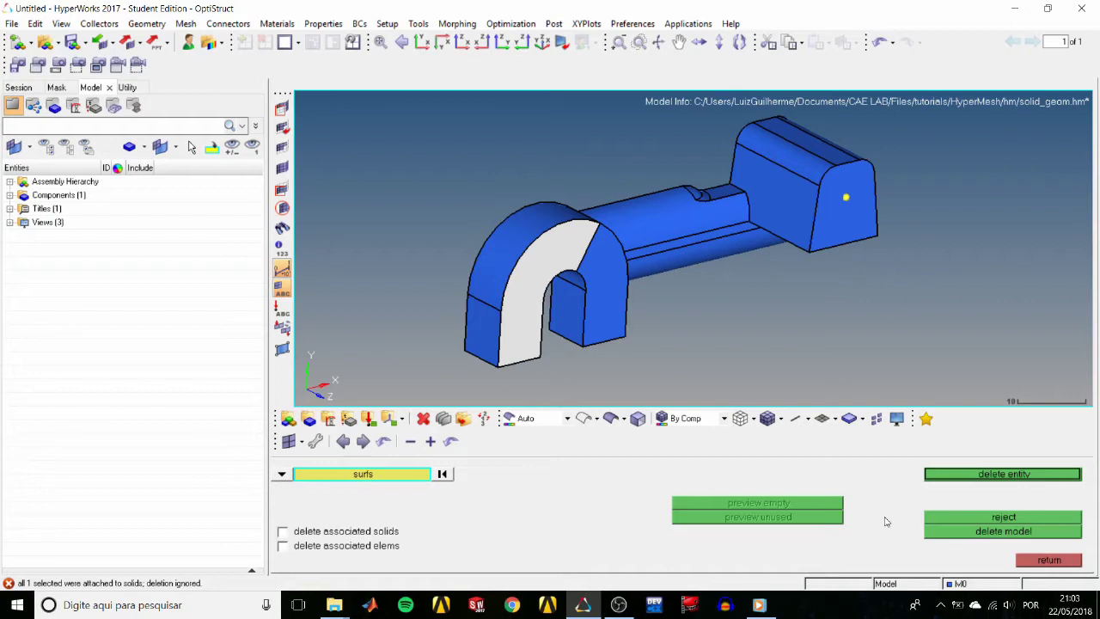
{"action": "left_click", "coordinate": [1048, 560]}
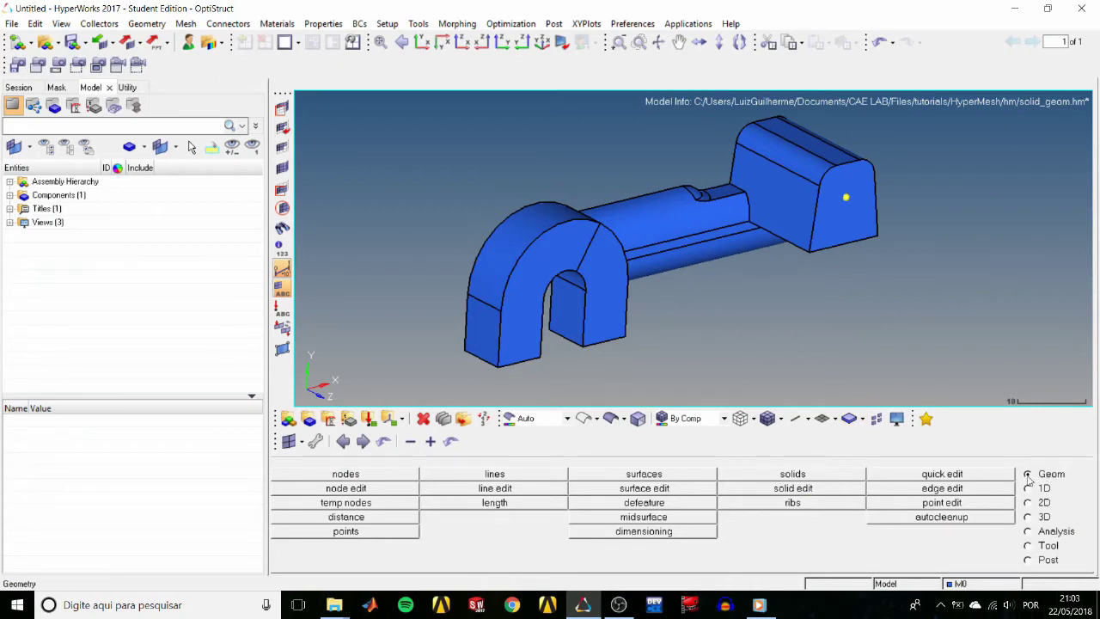
Create a full cylinder from the end-face point, base radius 1.5 and height 25.
{"action": "left_click", "coordinate": [793, 474]}
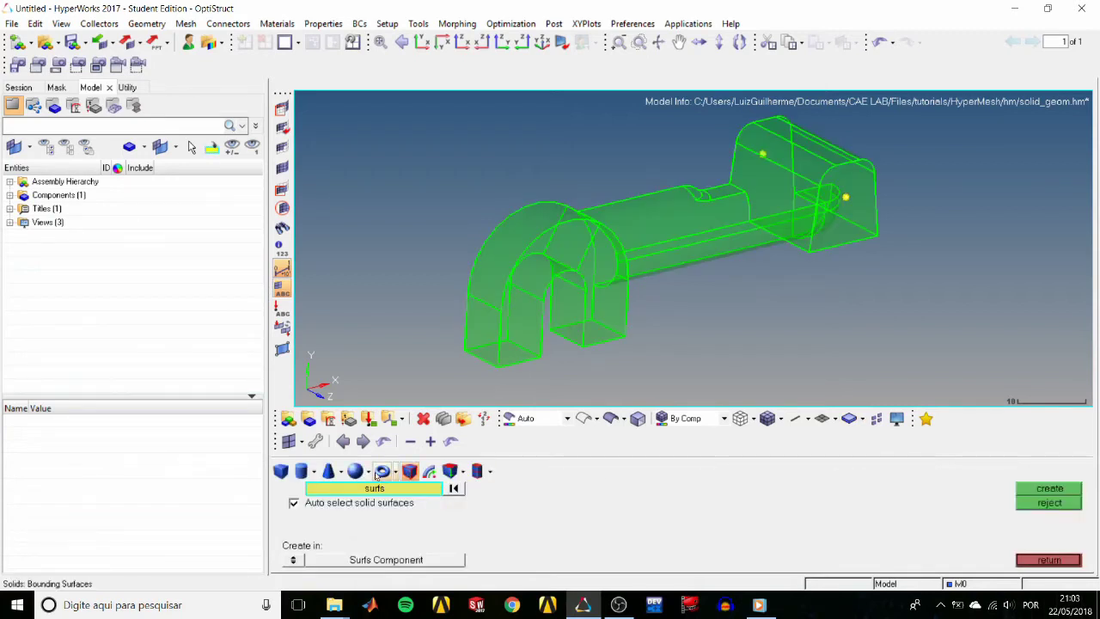
{"action": "left_click", "coordinate": [301, 471]}
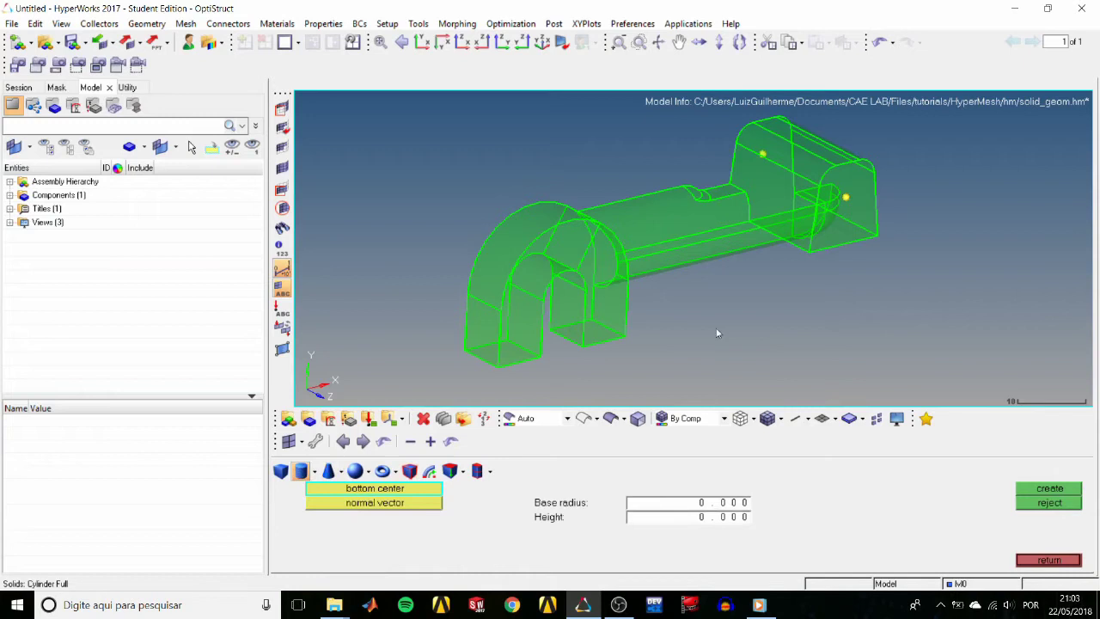
{"action": "left_click", "coordinate": [846, 198]}
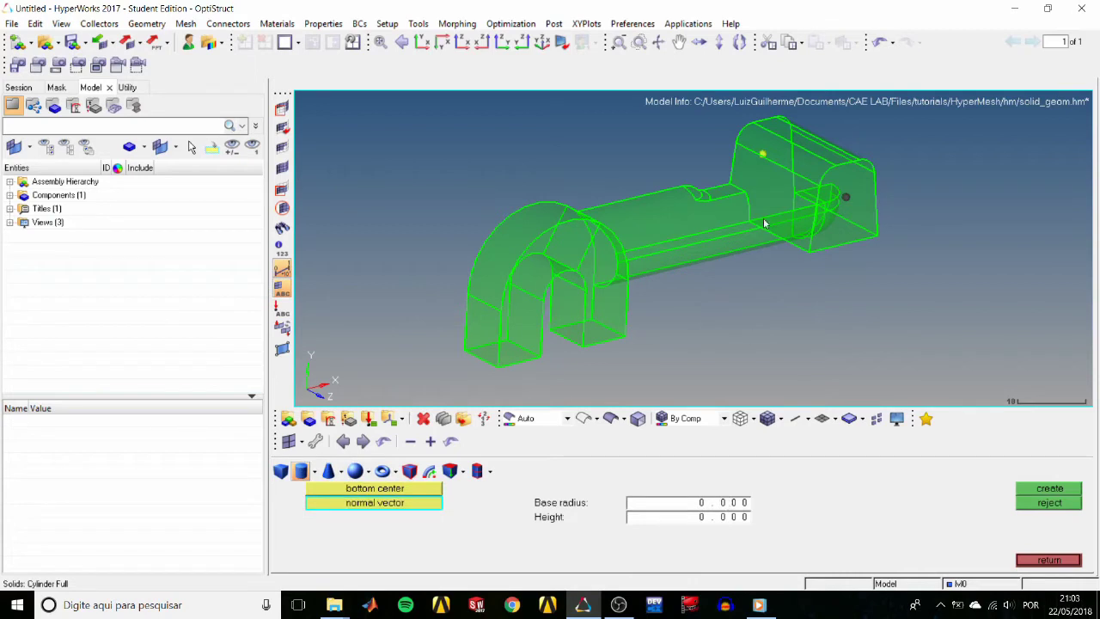
{"action": "left_click", "coordinate": [763, 157]}
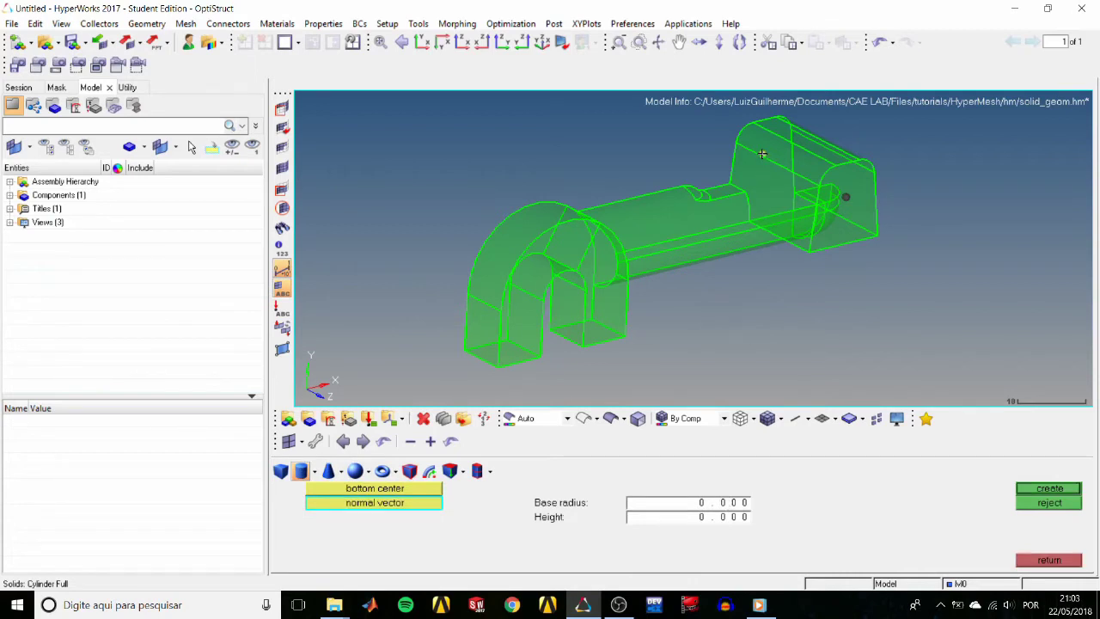
{"action": "left_click", "coordinate": [722, 508]}
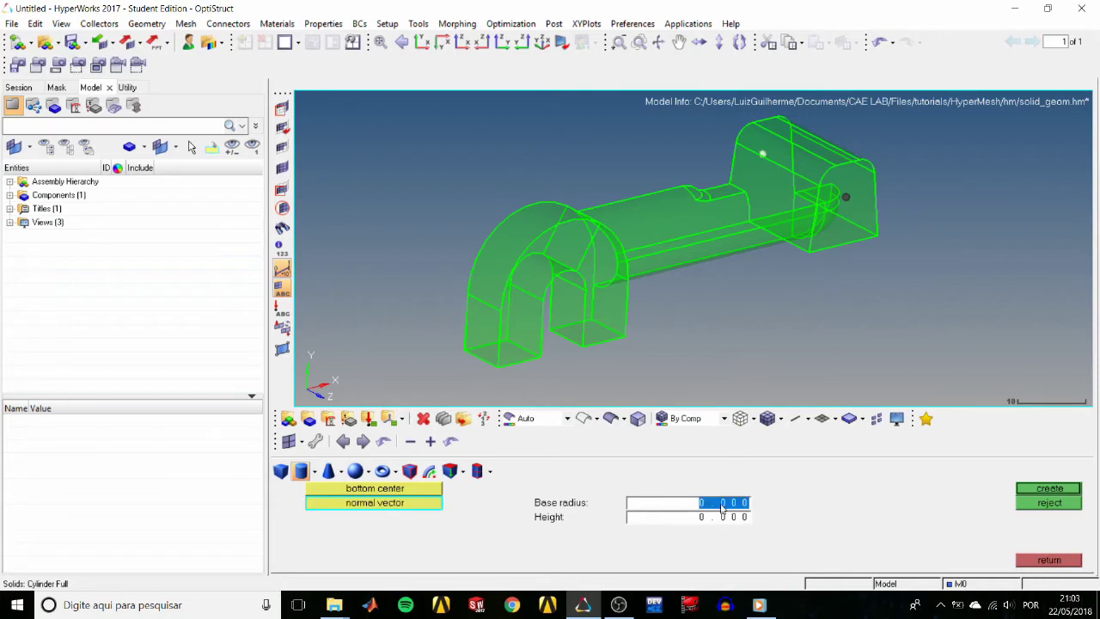
{"action": "type", "text": "1.5"}
{"action": "key", "text": "Tab"}
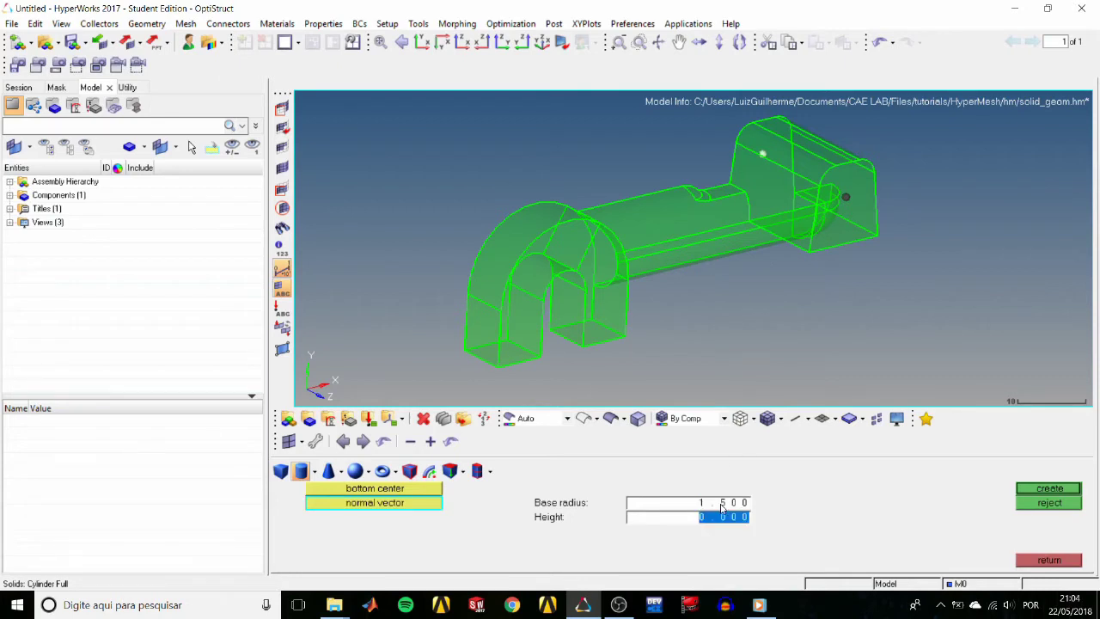
{"action": "type", "text": "25"}
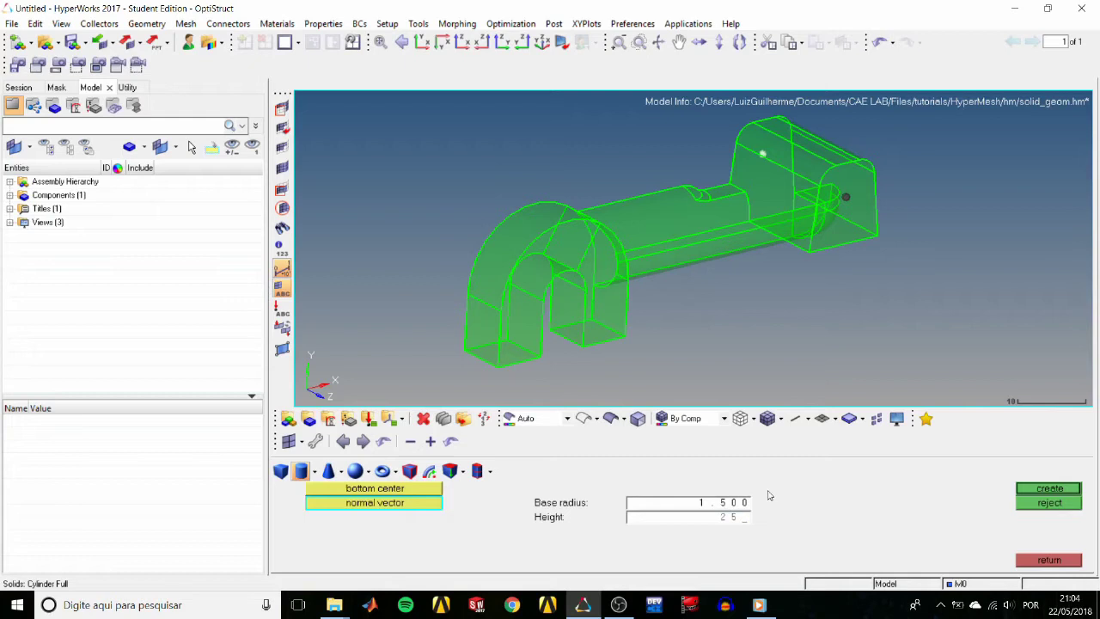
{"action": "key", "text": "Tab"}
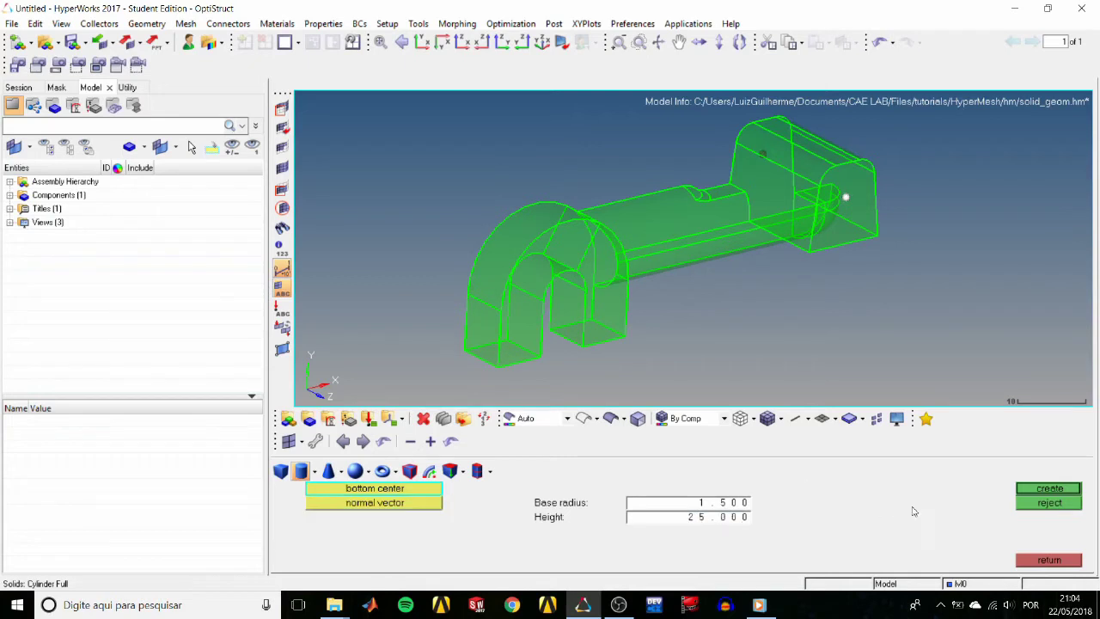
{"action": "left_click", "coordinate": [1039, 490]}
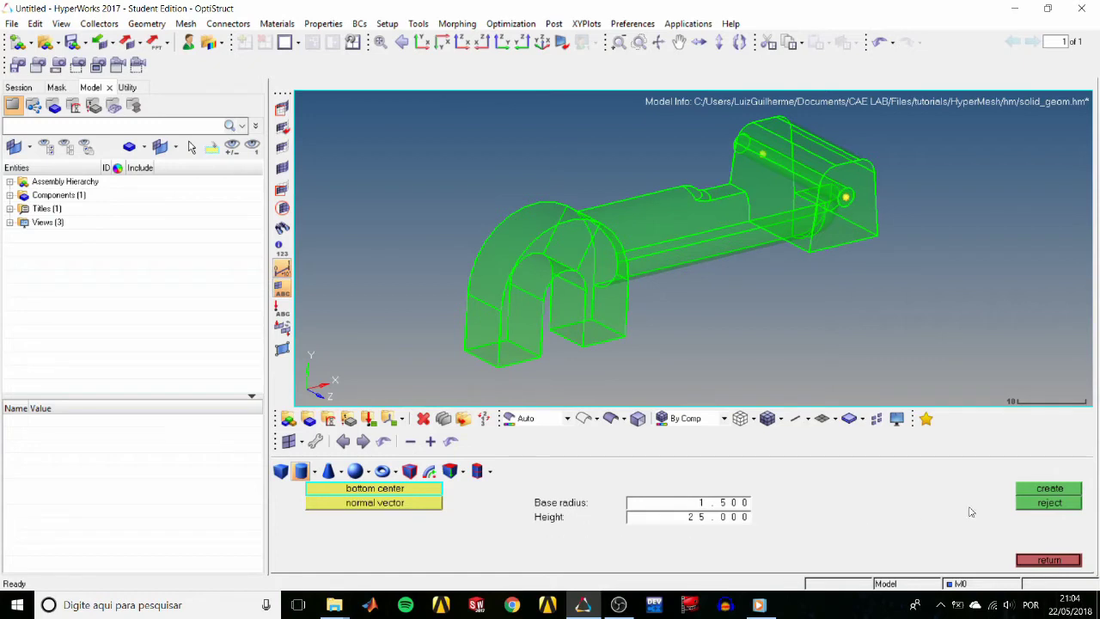
{"action": "left_click", "coordinate": [1048, 560]}
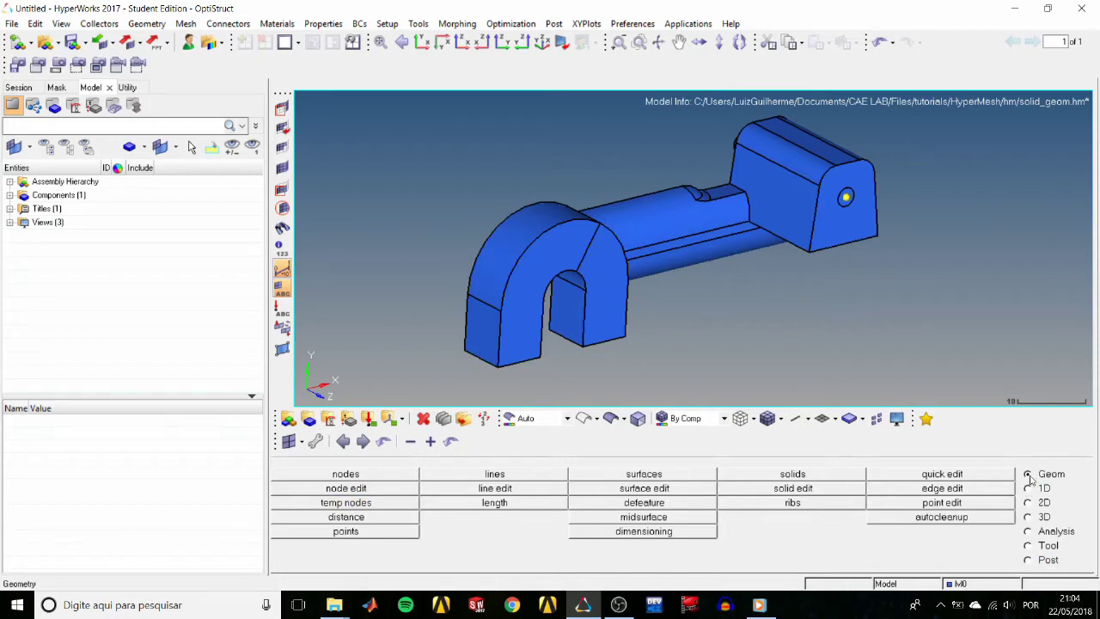
Boolean A-B: subtract the cylinder rod from all other solids, boring the end block.
{"action": "left_click", "coordinate": [827, 491]}
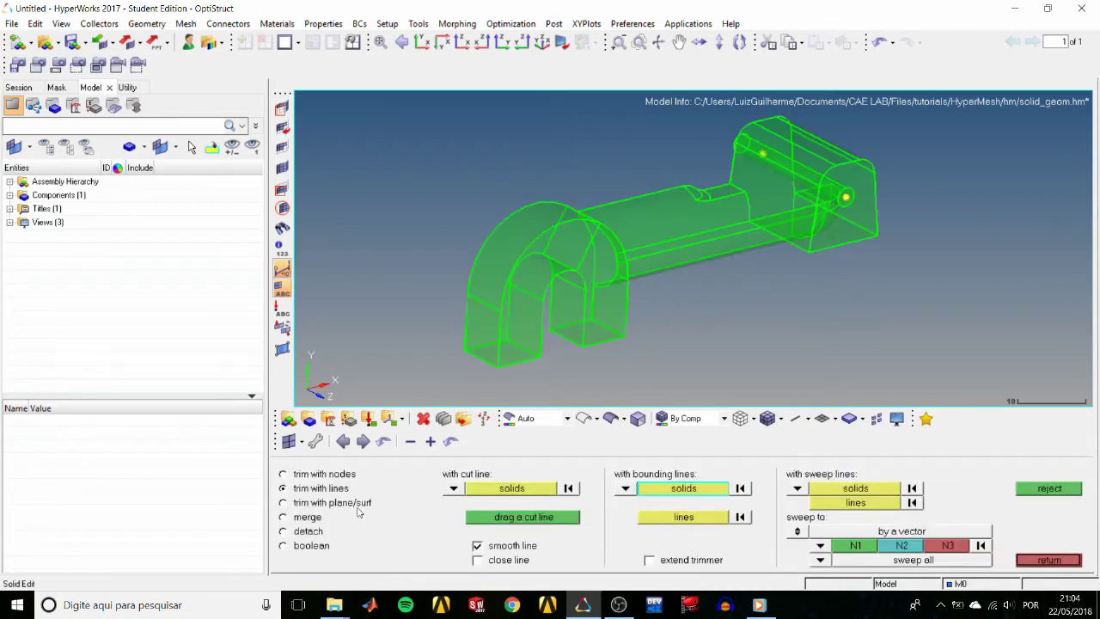
{"action": "left_click", "coordinate": [317, 544]}
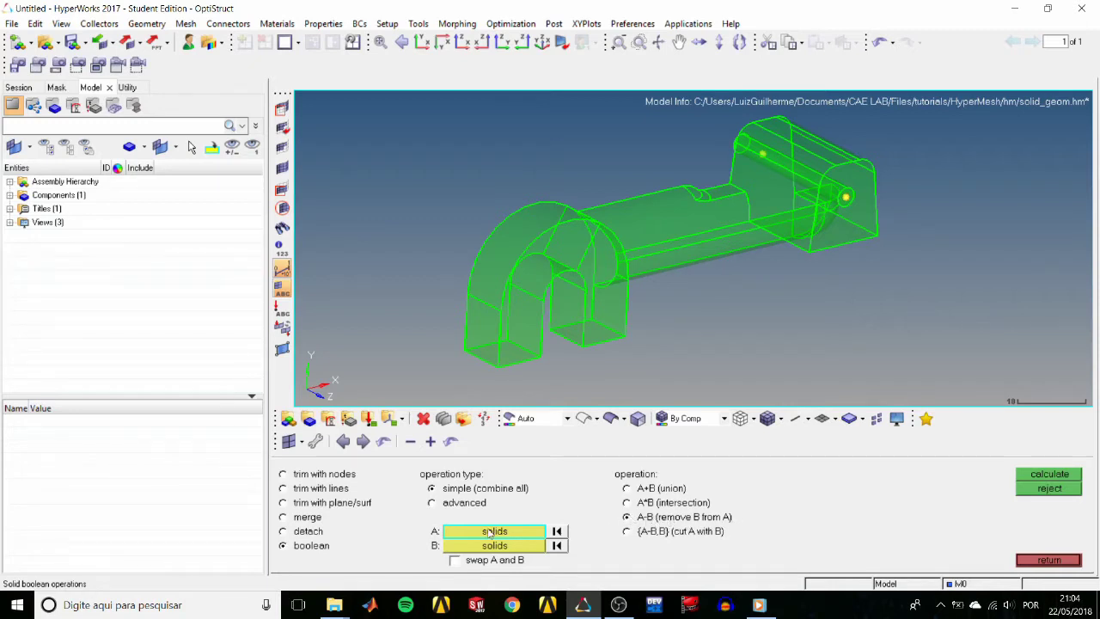
{"action": "middle_click", "coordinate": [671, 233]}
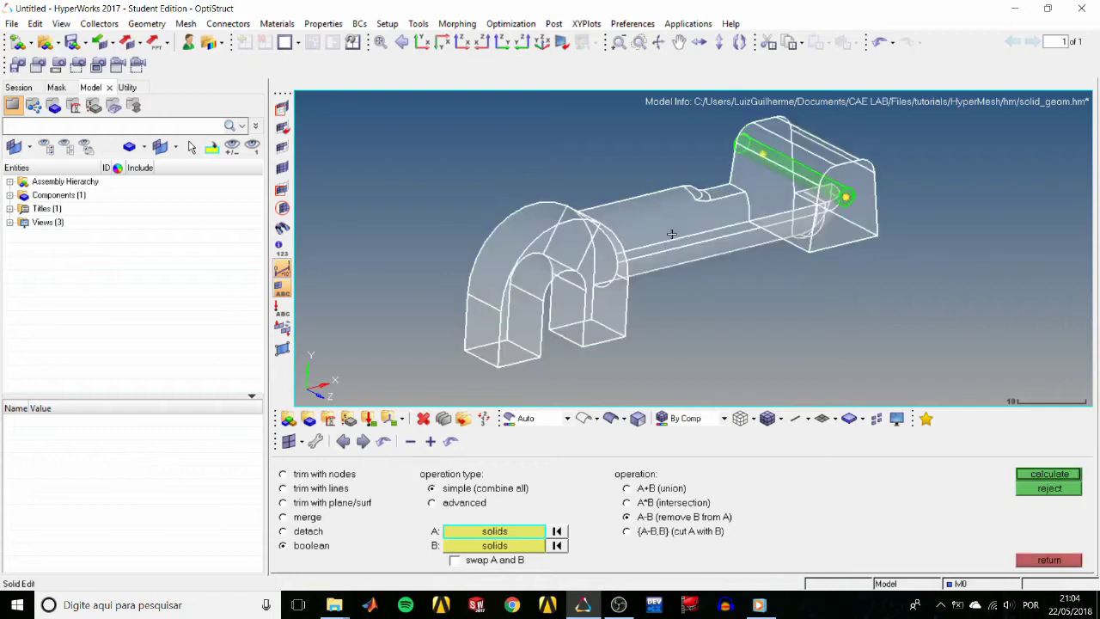
{"action": "left_click", "coordinate": [511, 545]}
{"action": "left_click", "coordinate": [843, 197]}
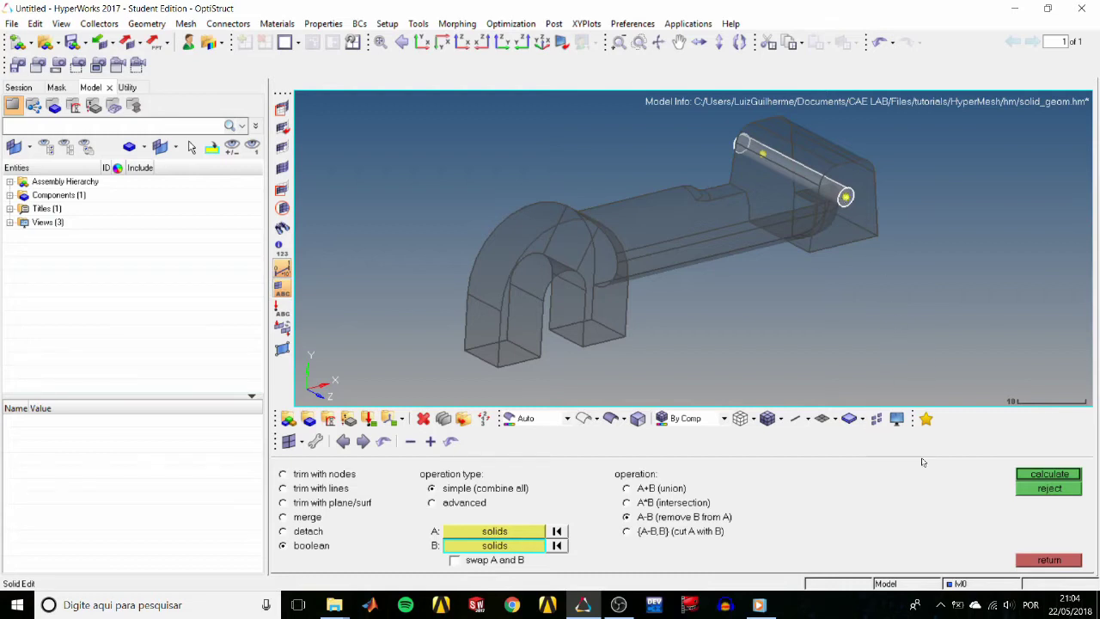
{"action": "left_click", "coordinate": [1033, 477]}
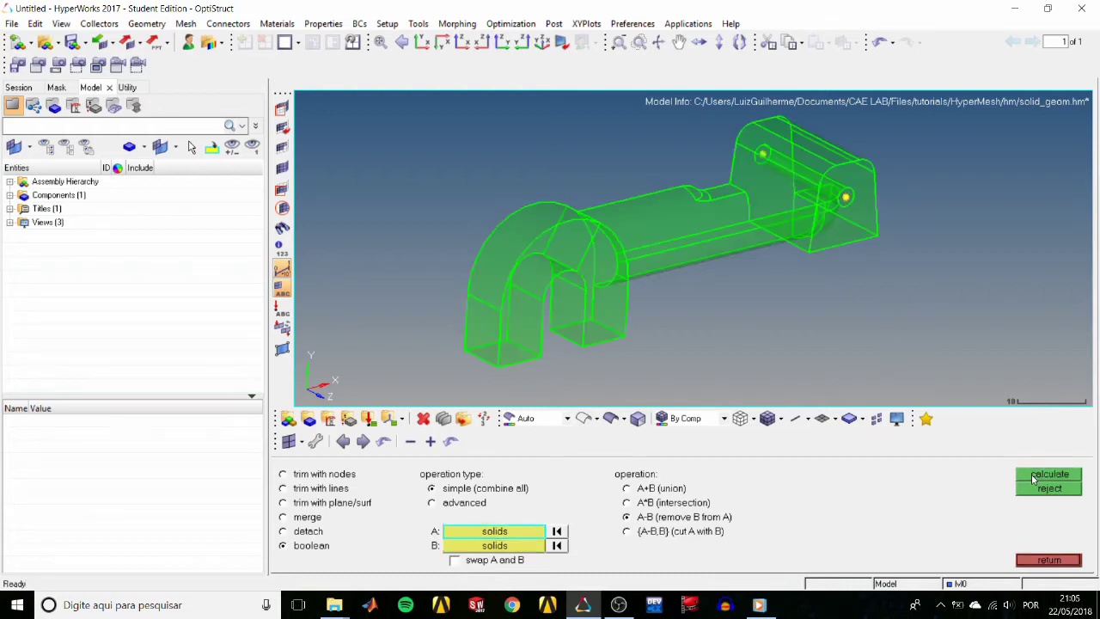
Leave solid edit, then rotate and zoom onto the end block and its rounded tab.
{"action": "left_click", "coordinate": [1038, 559]}
{"action": "left_click_drag", "start_coordinate": [846, 259], "coordinate": [610, 333], "text": "ctrl"}
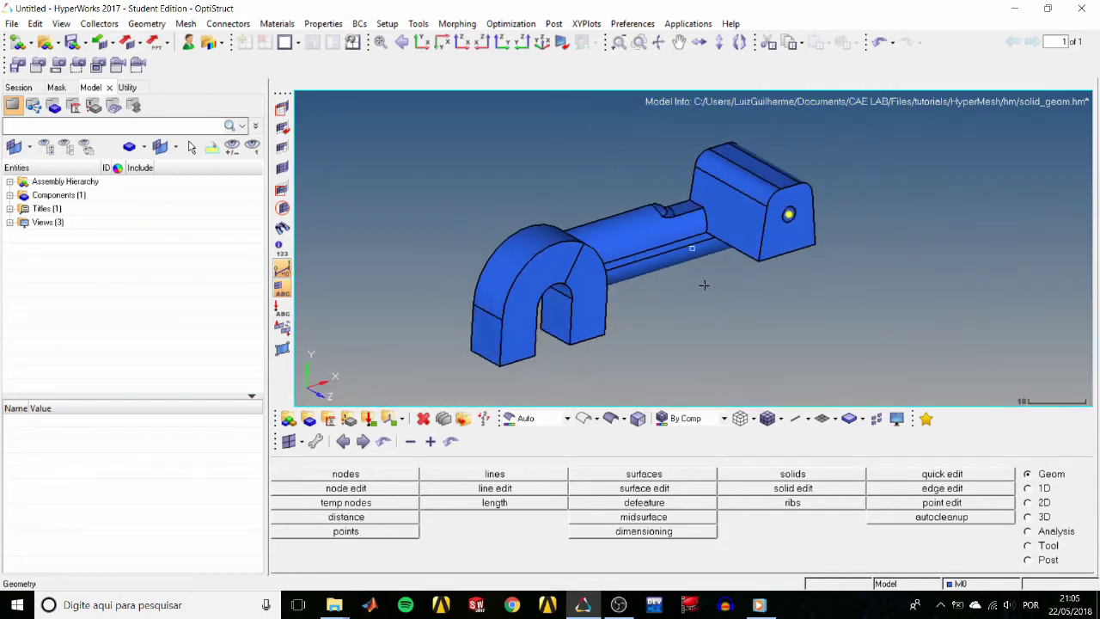
{"action": "left_click_drag", "start_coordinate": [683, 301], "coordinate": [709, 290], "text": "ctrl"}
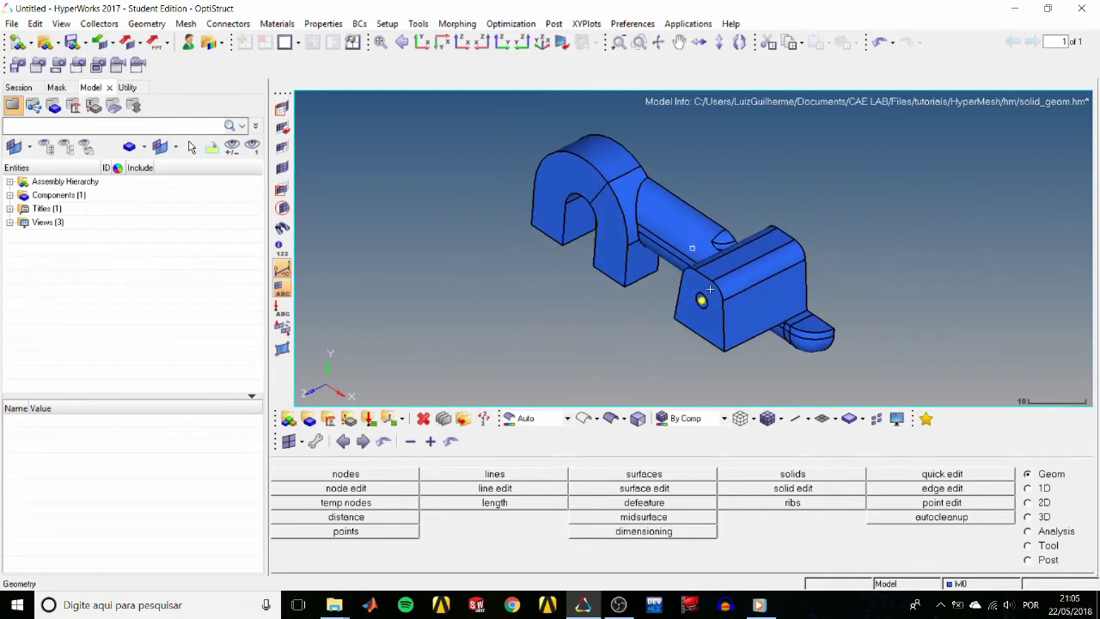
{"action": "scroll", "coordinate": [710, 289], "scroll_direction": "up", "scroll_amount": 5}
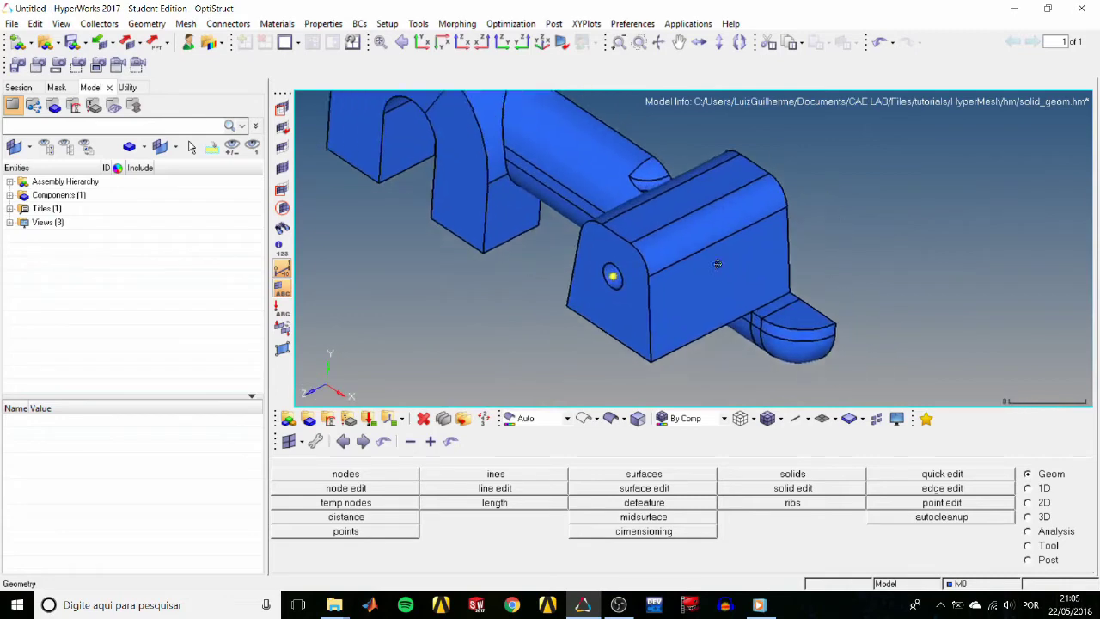
Trim the rounded end tab with its curved and vertical edges as bounding lines.
{"action": "left_click", "coordinate": [805, 487]}
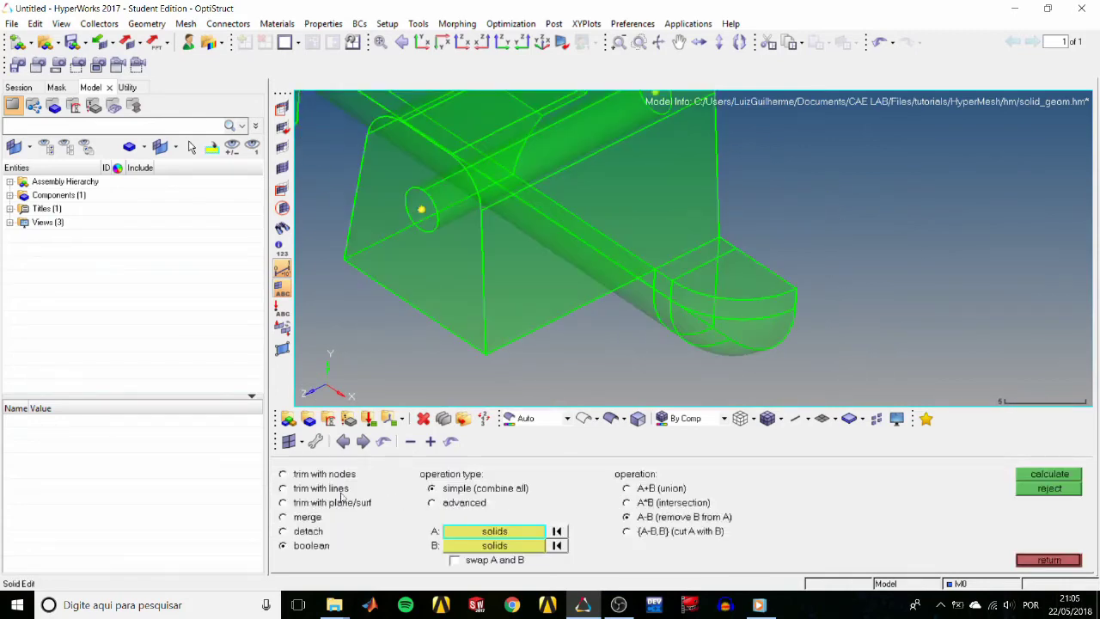
{"action": "left_click", "coordinate": [327, 489]}
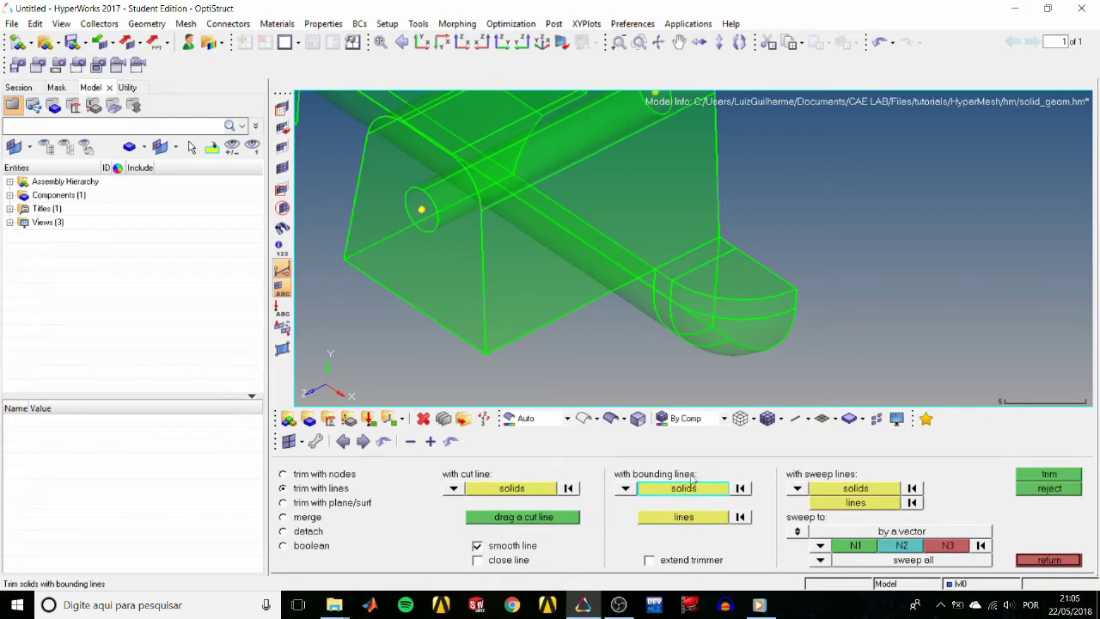
{"action": "left_click", "coordinate": [758, 275]}
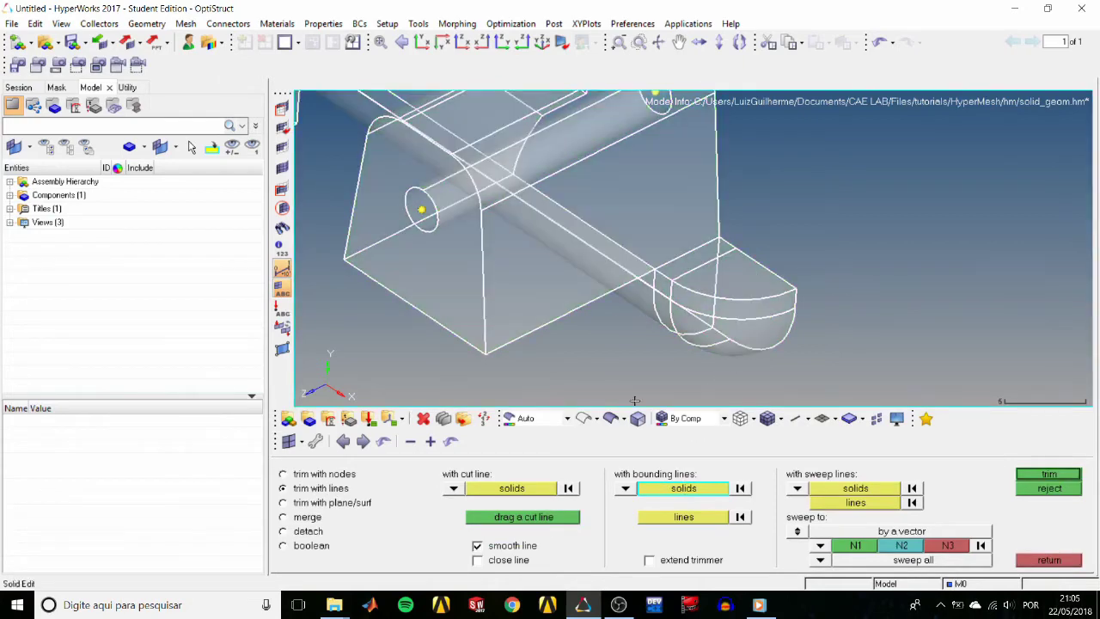
{"action": "left_click", "coordinate": [676, 518]}
{"action": "scroll", "coordinate": [756, 309], "scroll_direction": "up", "scroll_amount": 3}
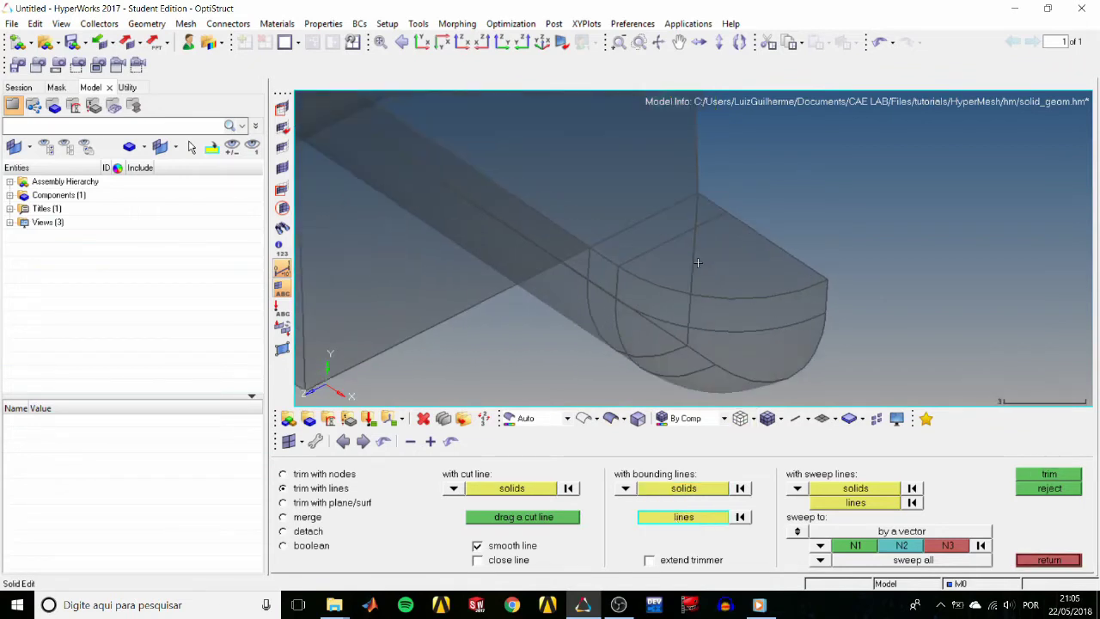
{"action": "left_click", "coordinate": [615, 230]}
{"action": "left_click", "coordinate": [588, 309]}
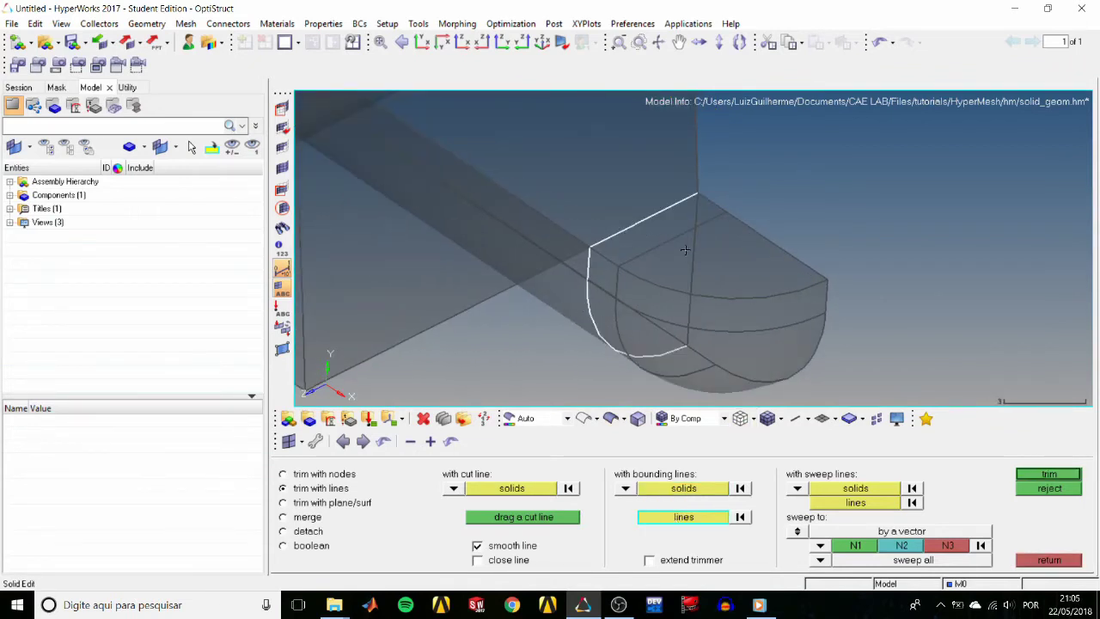
{"action": "left_click", "coordinate": [694, 249]}
{"action": "left_click", "coordinate": [1048, 474]}
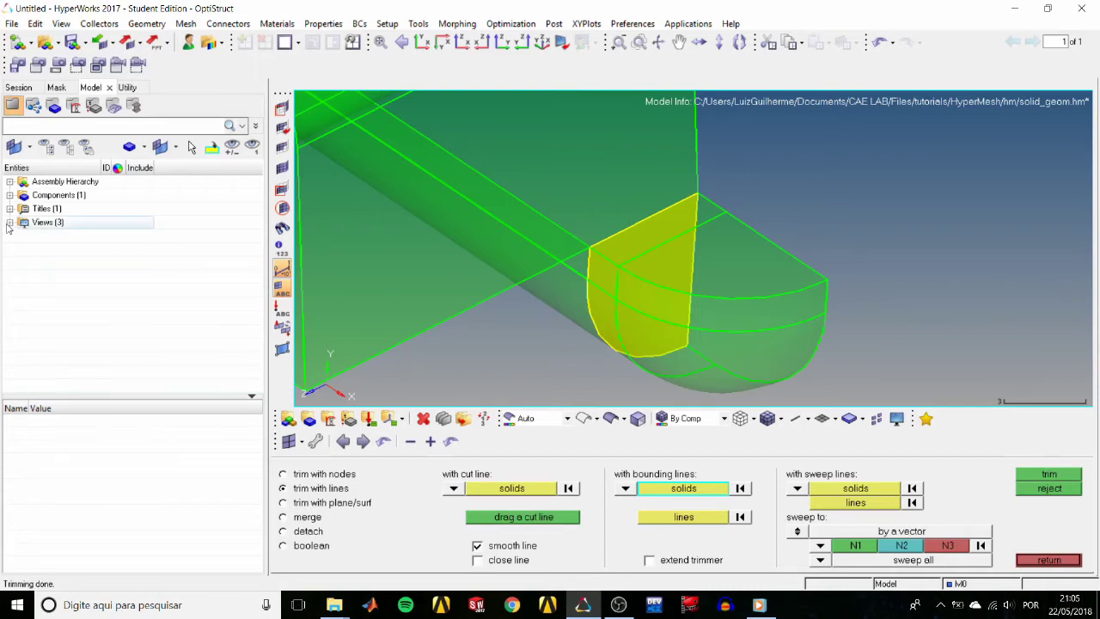
In View1, split the yellow cut-off piece with a horizontal drag cut line.
{"action": "left_click", "coordinate": [494, 489]}
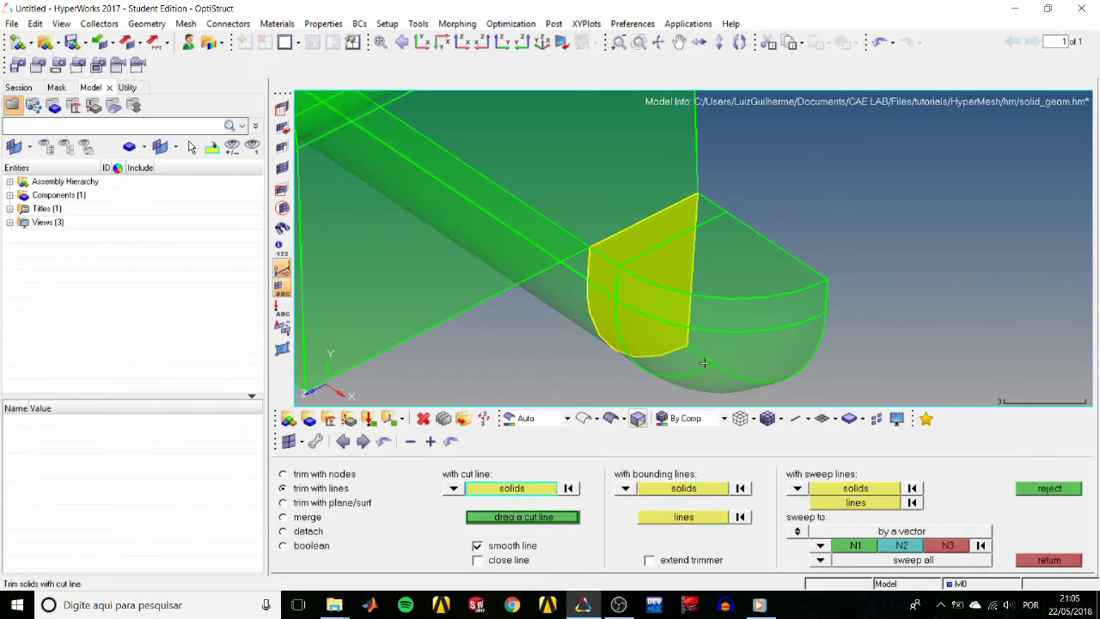
{"action": "left_click", "coordinate": [739, 323]}
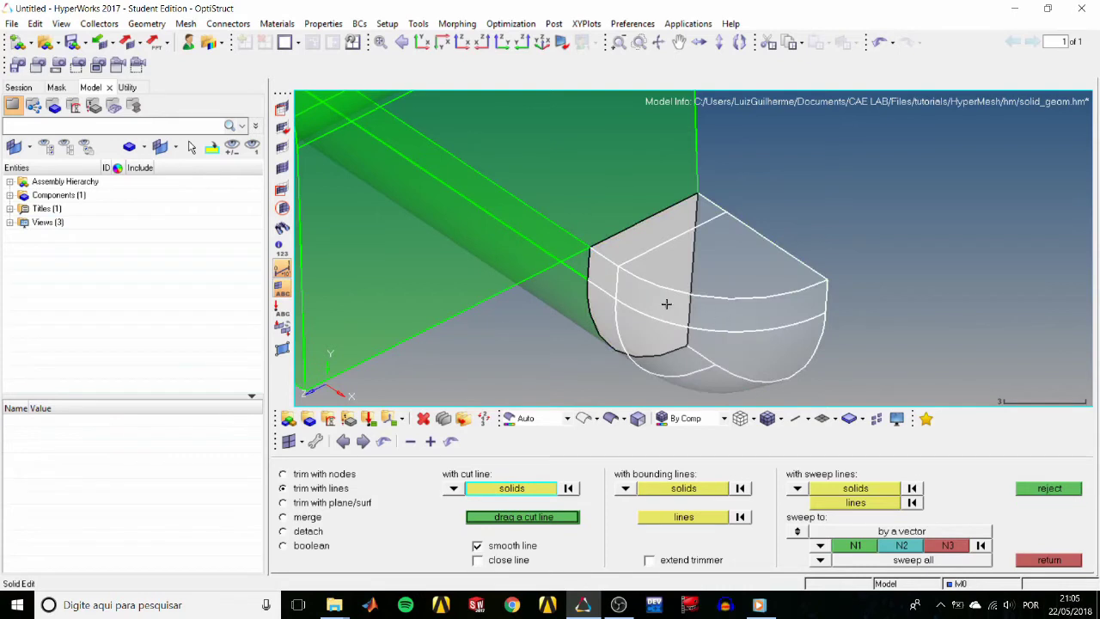
{"action": "left_click", "coordinate": [10, 222]}
{"action": "right_click", "coordinate": [58, 237]}
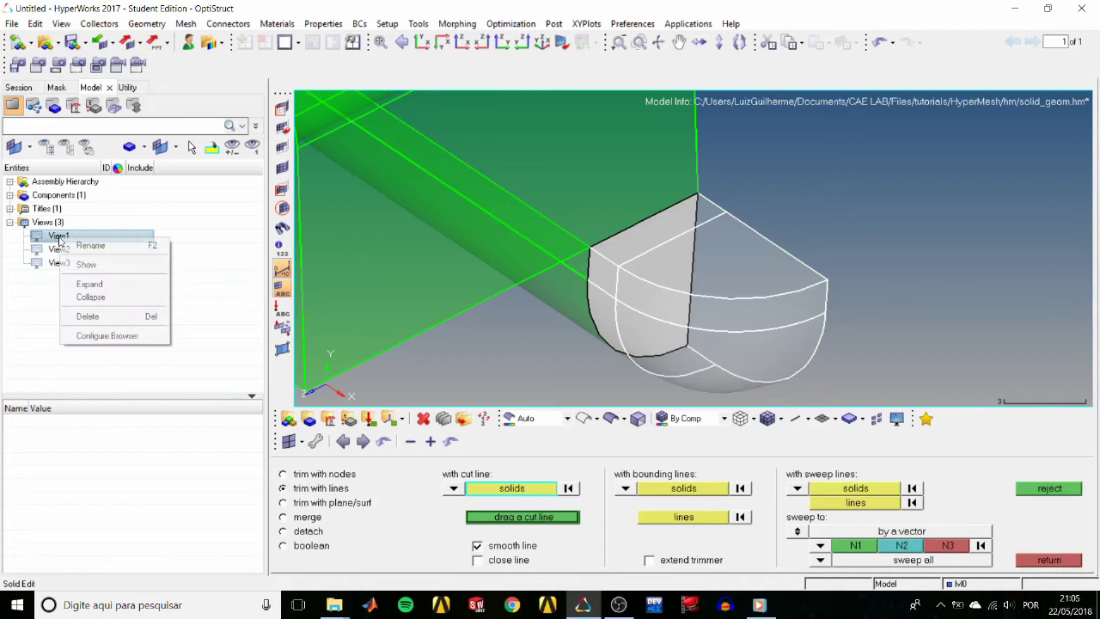
{"action": "left_click", "coordinate": [88, 264]}
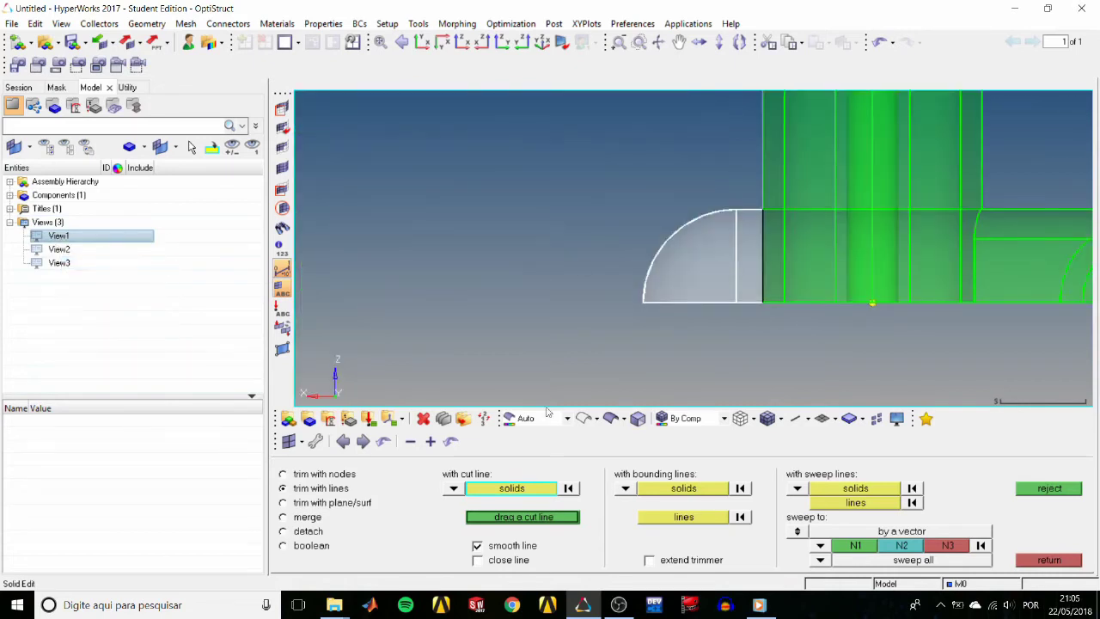
{"action": "left_click", "coordinate": [518, 519]}
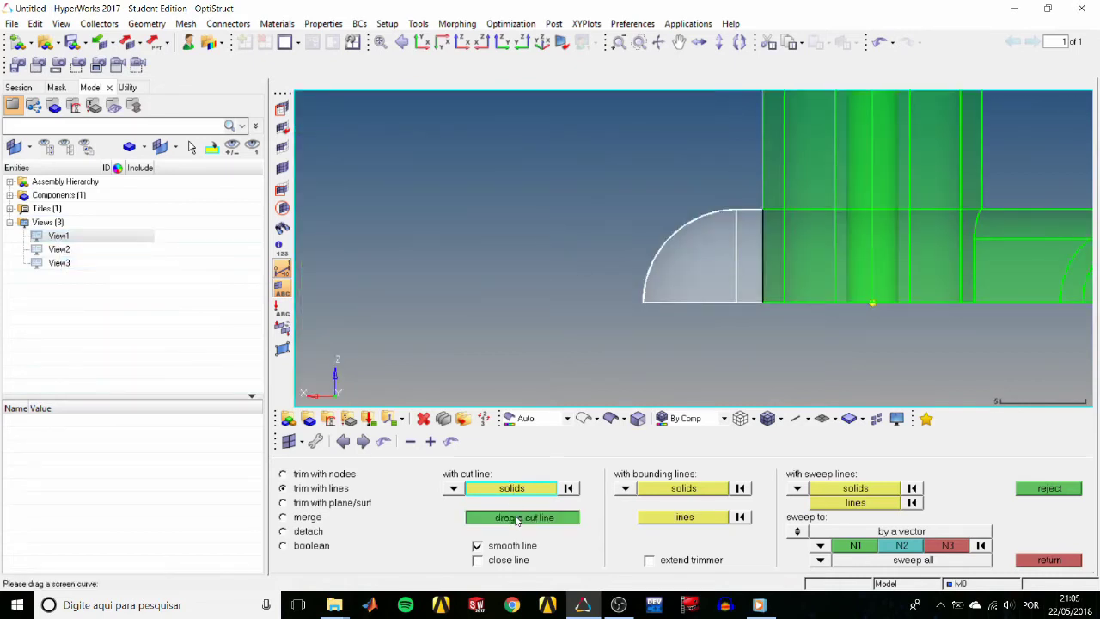
{"action": "left_click", "coordinate": [633, 255]}
{"action": "left_click", "coordinate": [774, 261]}
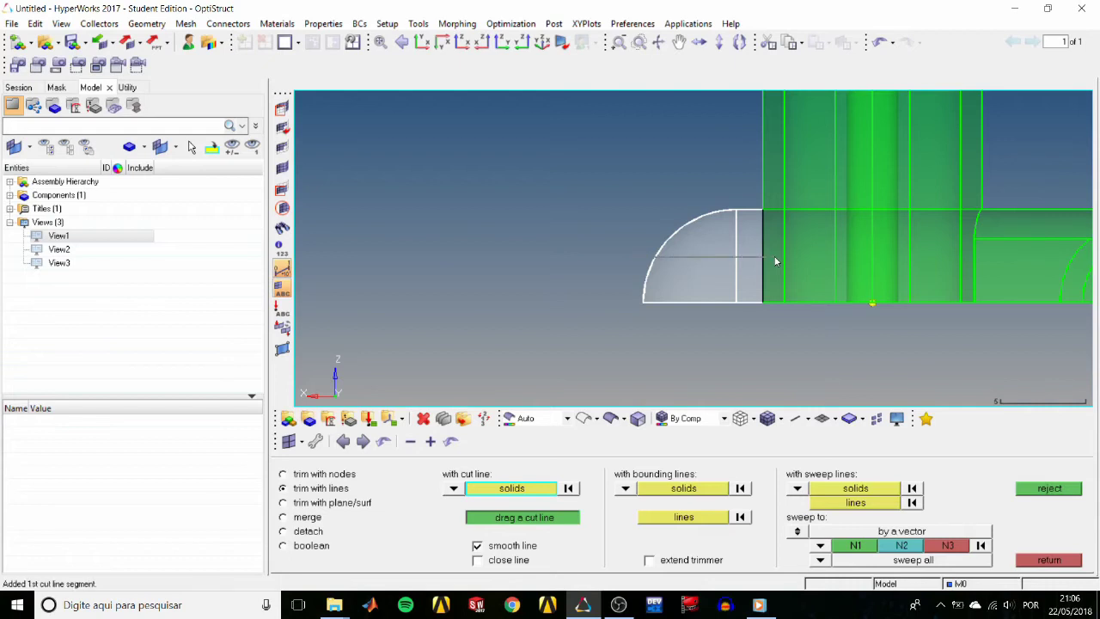
{"action": "middle_click", "coordinate": [775, 261]}
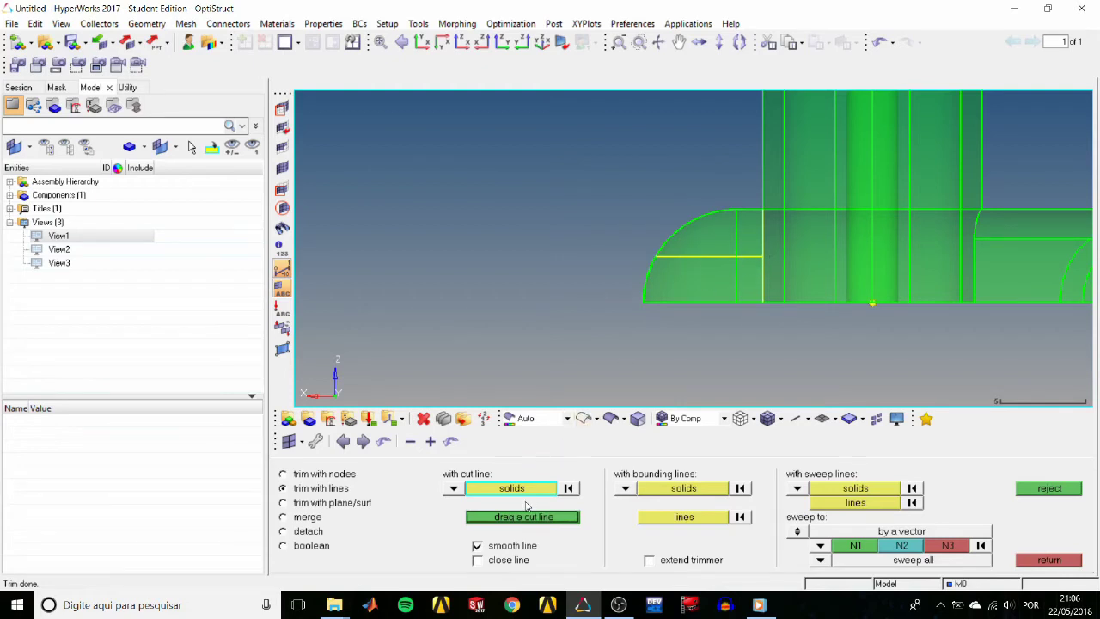
Split the lower-left trimmed piece with a vertical drag cut line.
{"action": "left_click", "coordinate": [690, 291]}
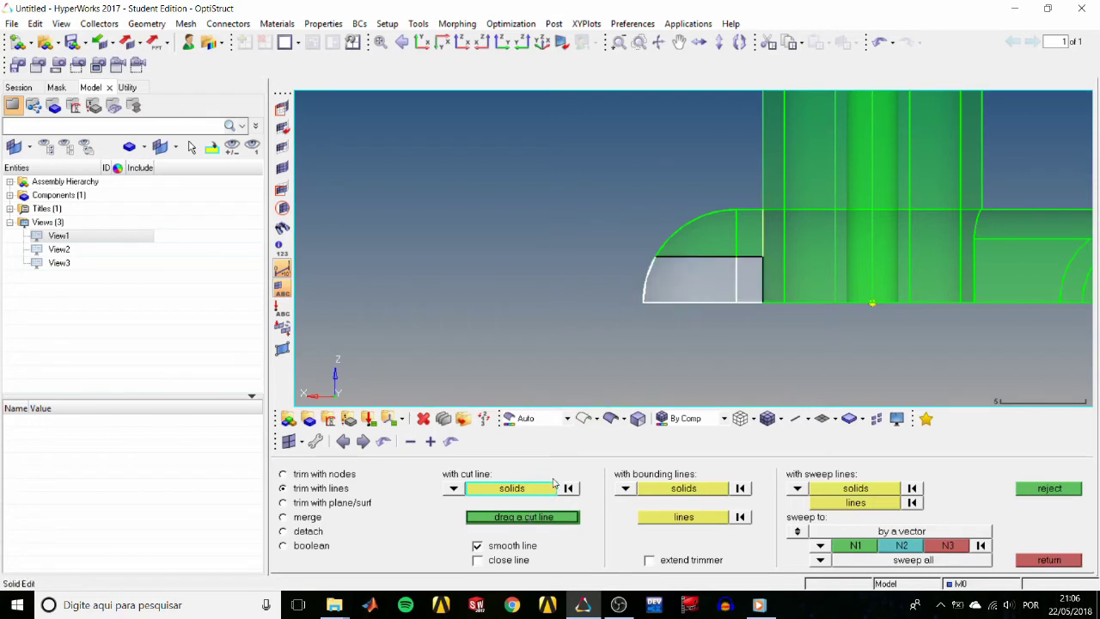
{"action": "left_click", "coordinate": [546, 518]}
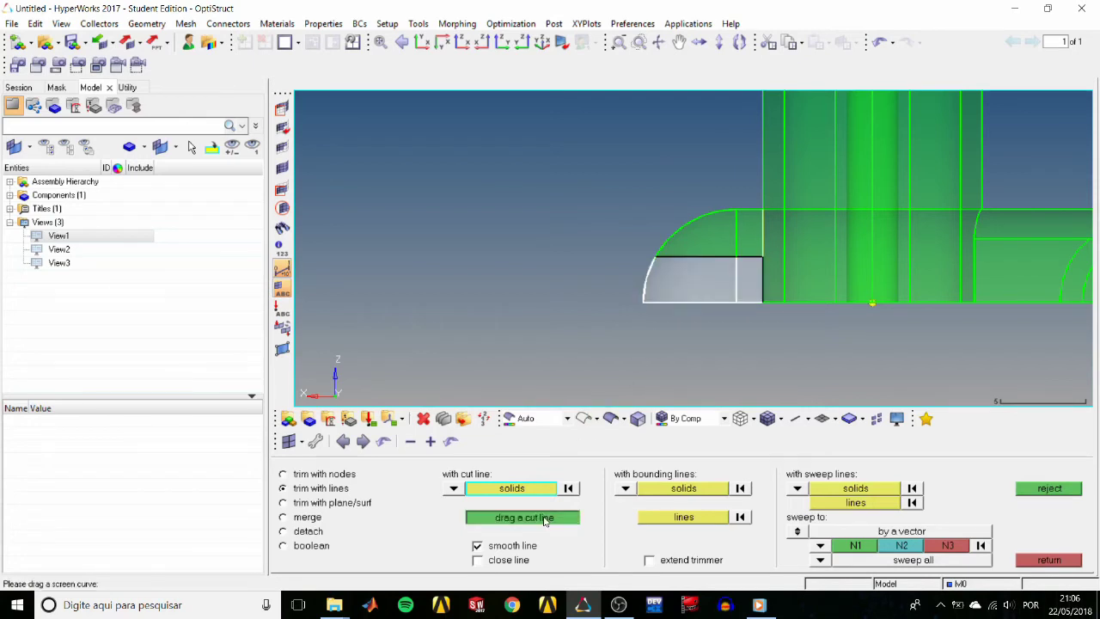
{"action": "left_click", "coordinate": [718, 227]}
{"action": "left_click", "coordinate": [715, 324]}
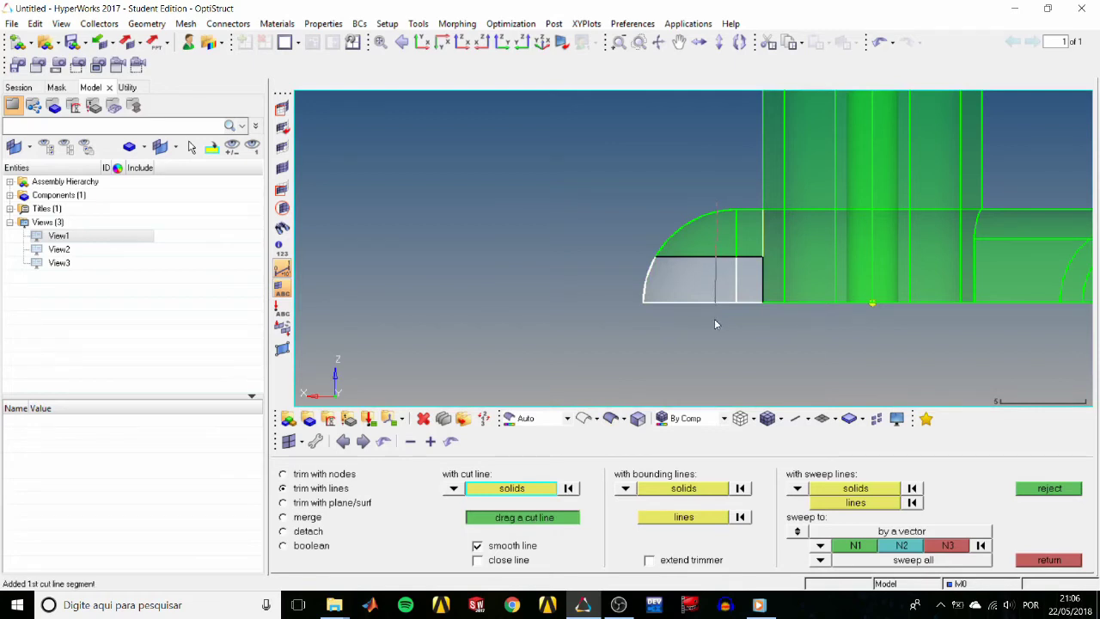
{"action": "middle_click", "coordinate": [719, 320]}
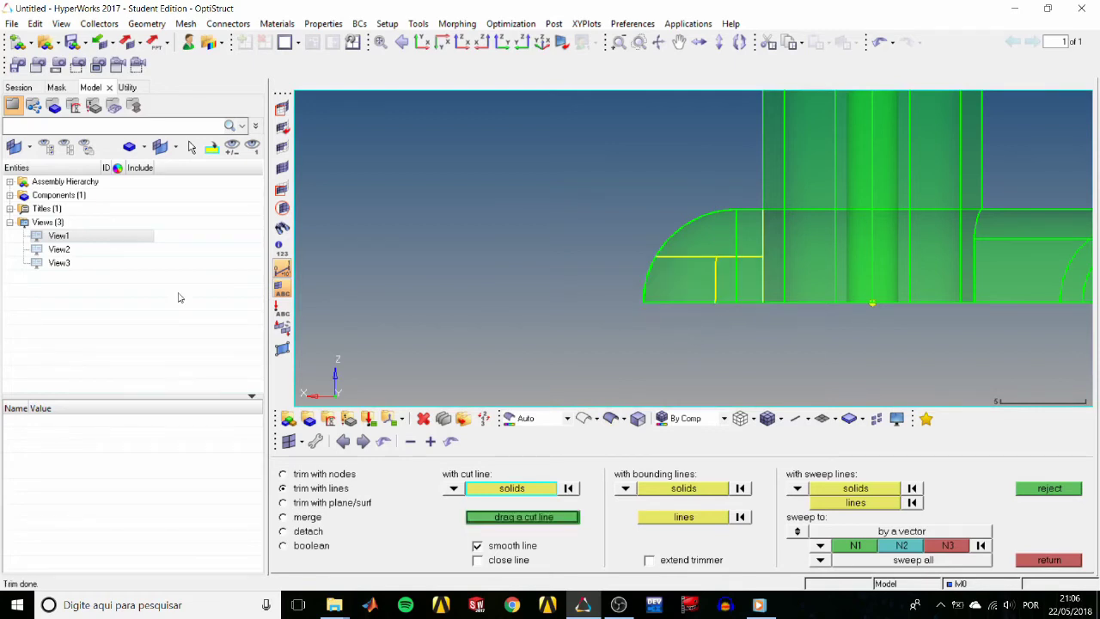
In View2, cut the trimmed piece again with a horizontal line and zoom onto the pieces.
{"action": "right_click", "coordinate": [61, 251]}
{"action": "left_click", "coordinate": [89, 280]}
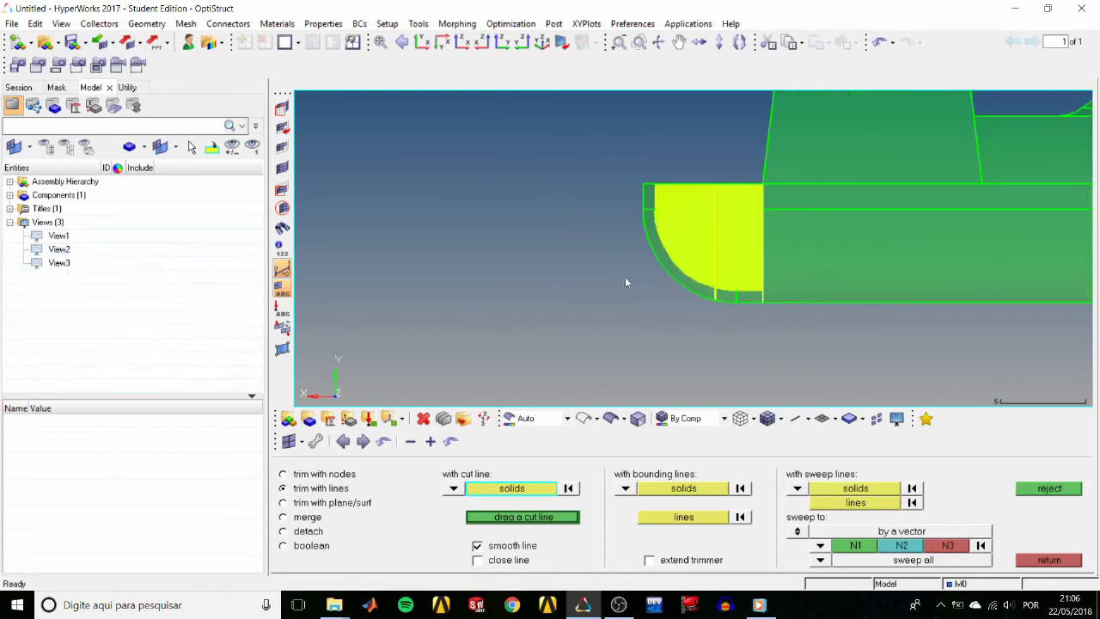
{"action": "left_click", "coordinate": [738, 271]}
{"action": "left_click", "coordinate": [525, 517]}
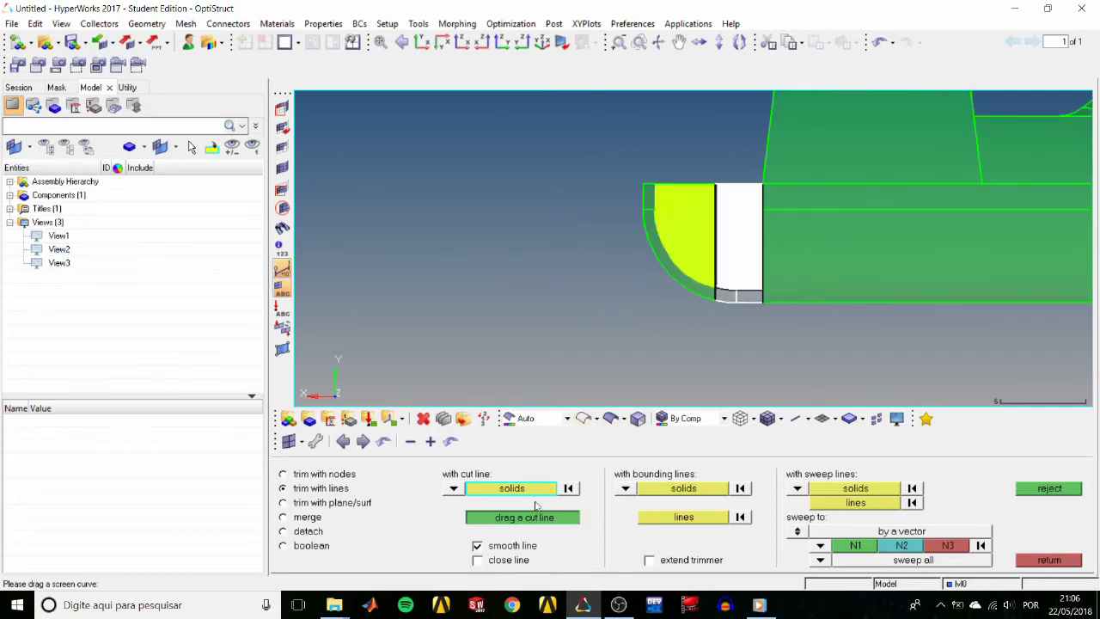
{"action": "left_click", "coordinate": [685, 249]}
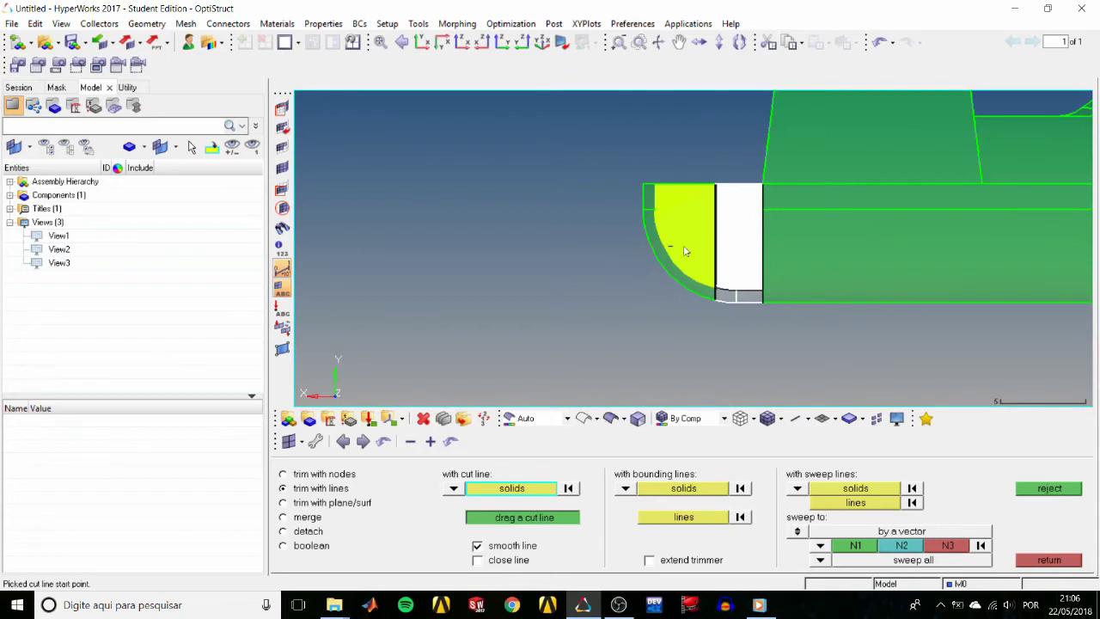
{"action": "left_click", "coordinate": [780, 250]}
{"action": "middle_click", "coordinate": [778, 247]}
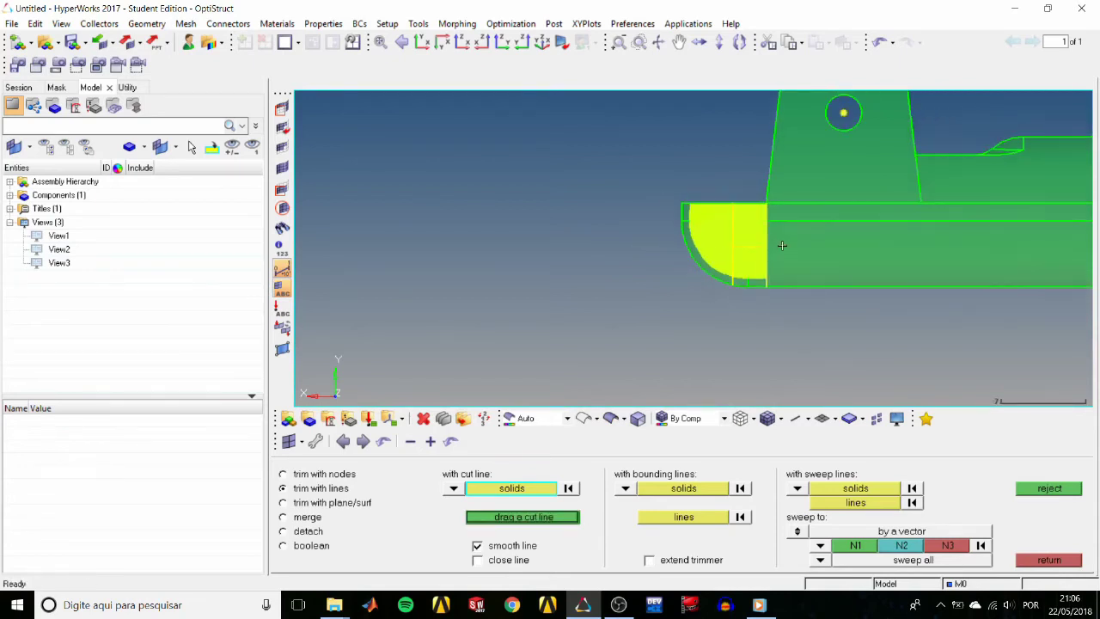
{"action": "left_click_drag", "start_coordinate": [774, 250], "coordinate": [679, 250], "text": "ctrl"}
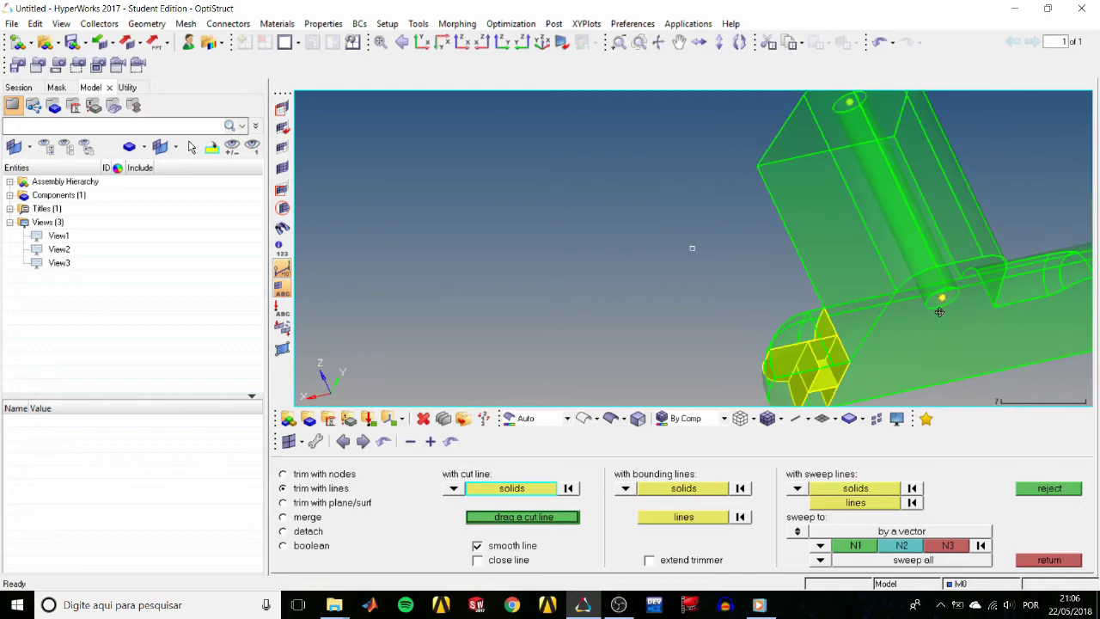
{"action": "scroll", "coordinate": [939, 312], "scroll_direction": "up", "scroll_amount": 1}
{"action": "scroll", "coordinate": [869, 361], "scroll_direction": "up", "scroll_amount": 1}
{"action": "scroll", "coordinate": [725, 286], "scroll_direction": "up", "scroll_amount": 1}
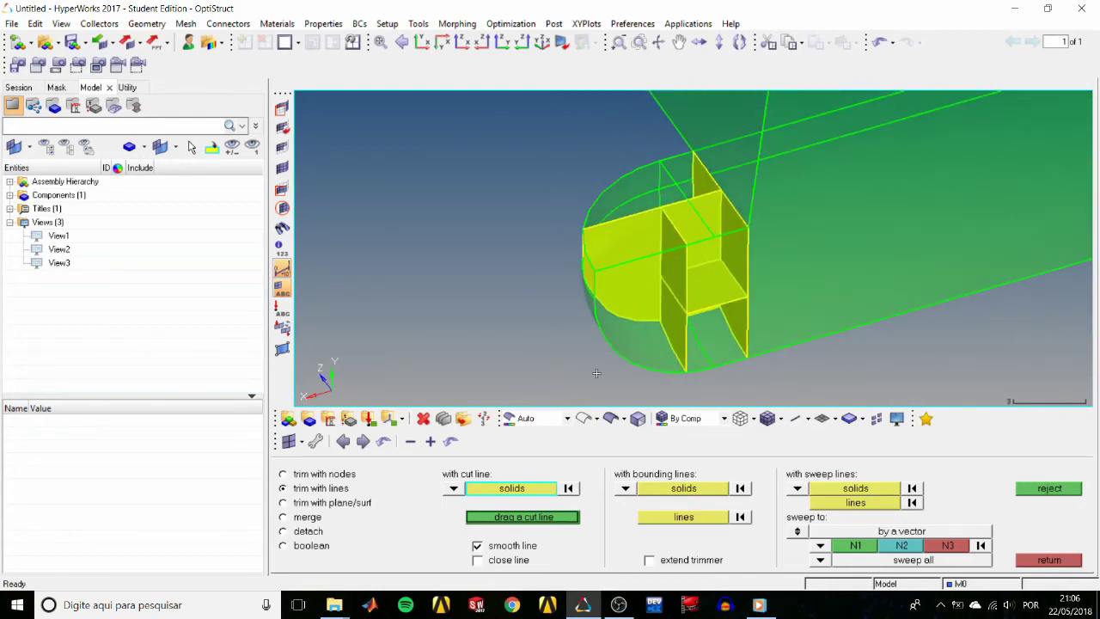
Merge the picked rounded-end solids into one, removing 3 dividing surfaces.
{"action": "left_click", "coordinate": [309, 519]}
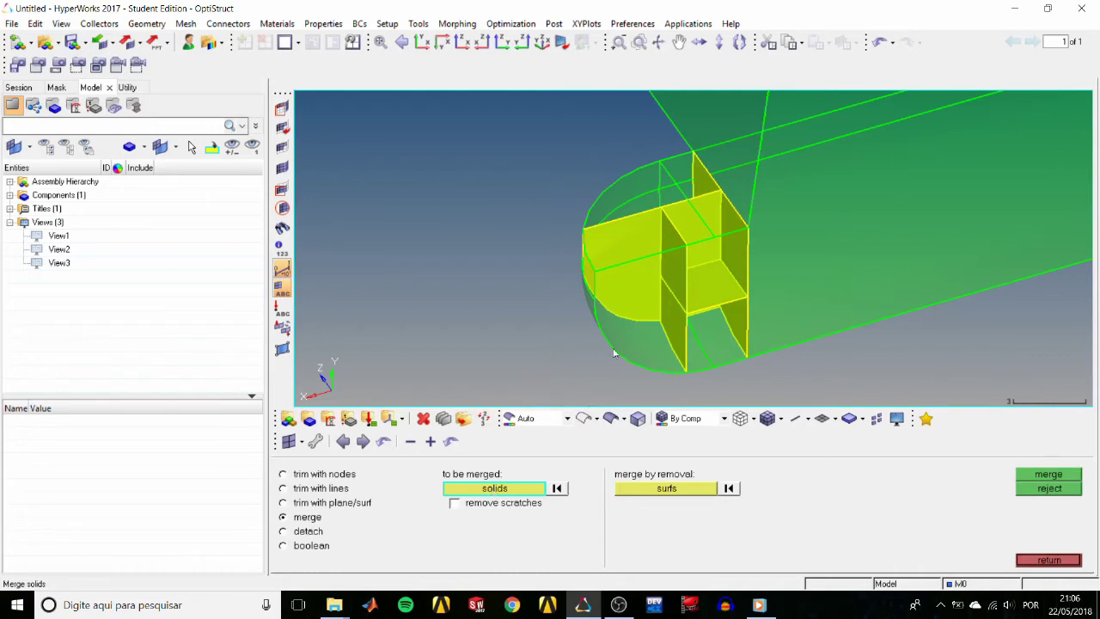
{"action": "left_click", "coordinate": [727, 329]}
{"action": "left_click", "coordinate": [643, 300]}
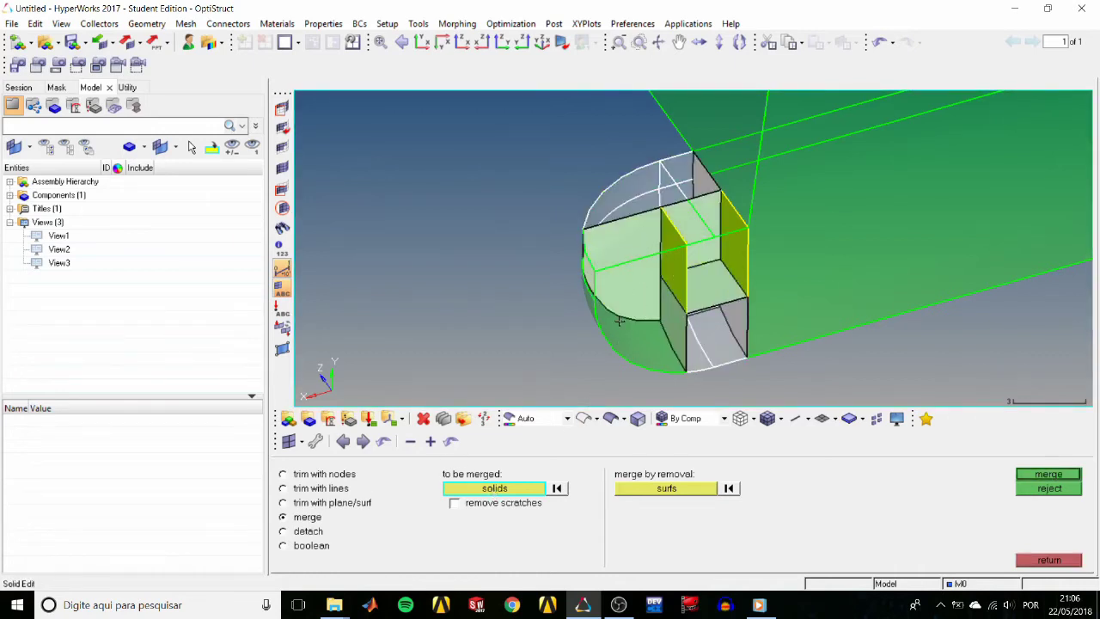
{"action": "left_click", "coordinate": [626, 271]}
{"action": "left_click", "coordinate": [1046, 475]}
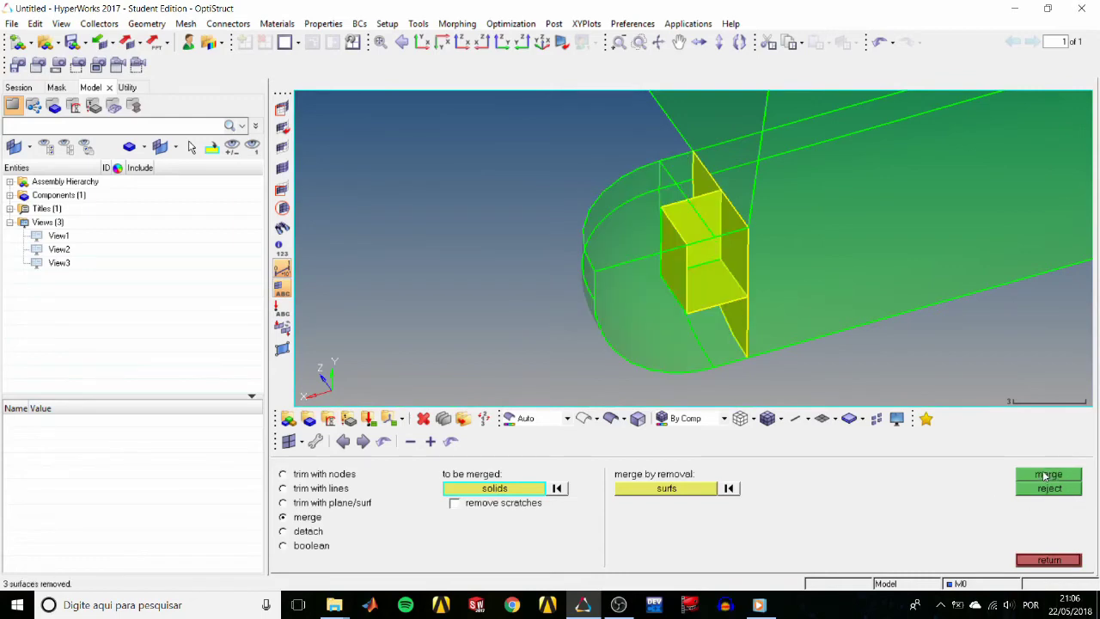
{"action": "left_click_drag", "start_coordinate": [793, 317], "coordinate": [562, 215], "text": "ctrl"}
In View3, trim the main solid with a plane through three points on the shaft's curved edge.
{"action": "left_click", "coordinate": [330, 505]}
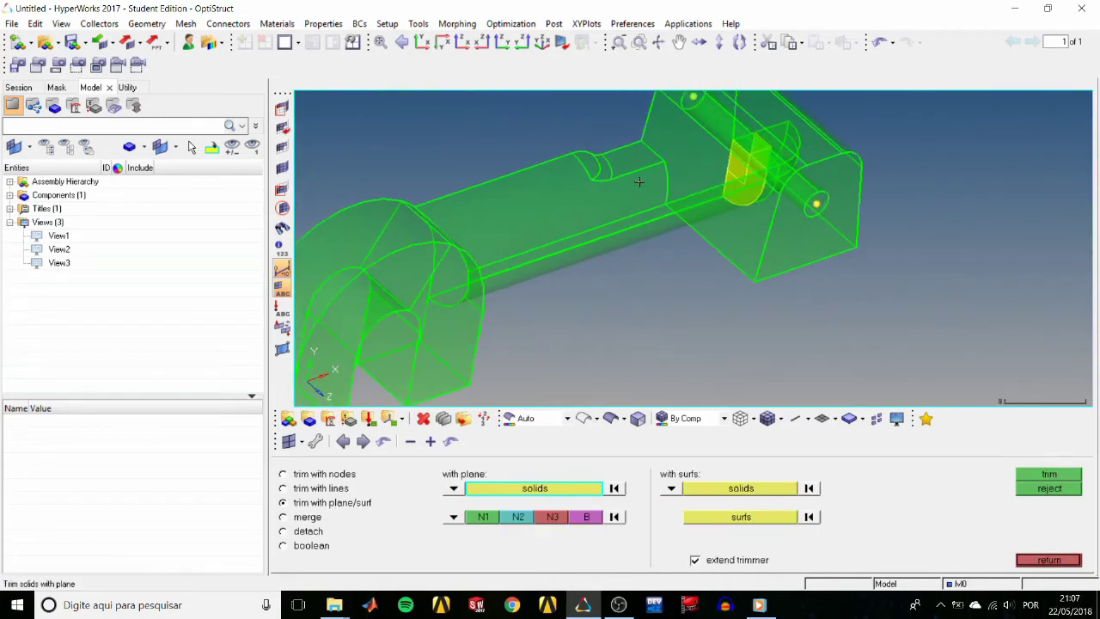
{"action": "right_click", "coordinate": [58, 264]}
{"action": "left_click", "coordinate": [86, 288]}
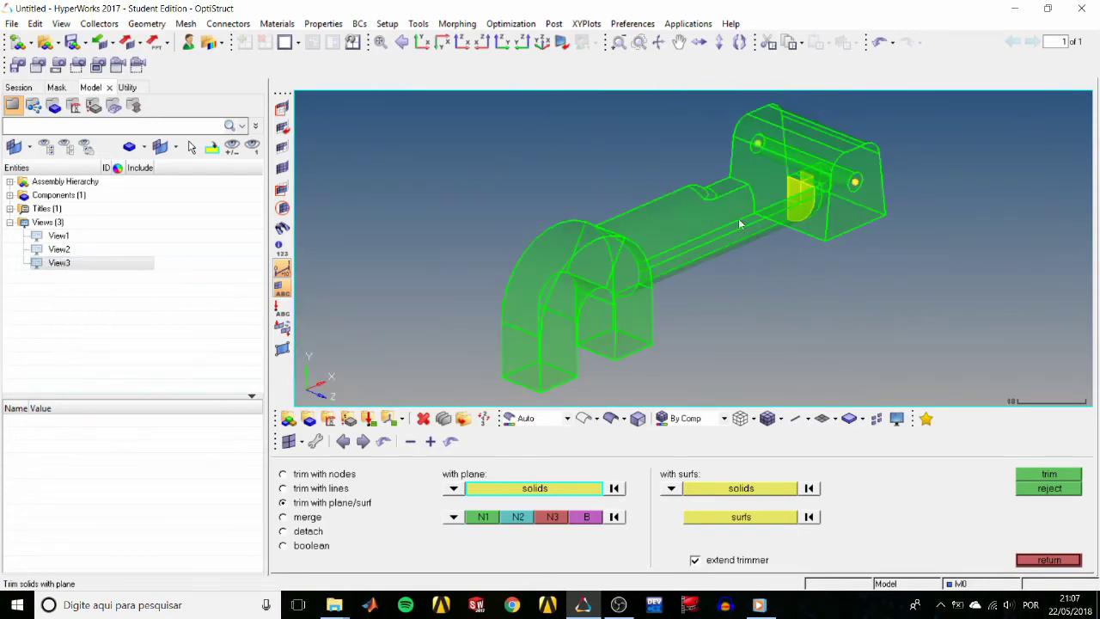
{"action": "scroll", "coordinate": [761, 177], "scroll_direction": "up", "scroll_amount": 4}
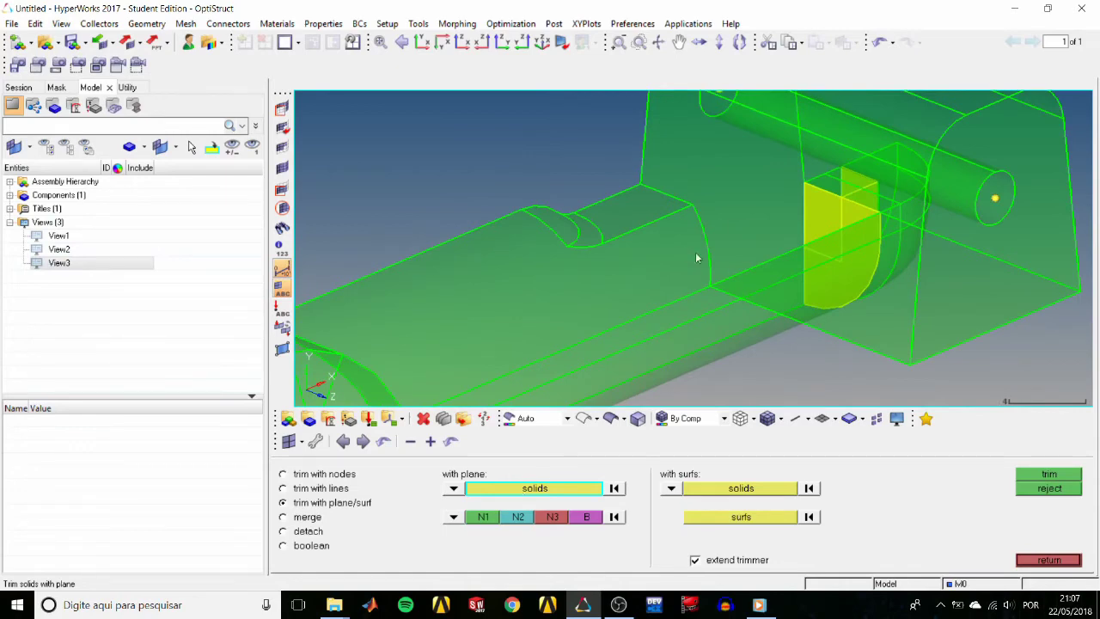
{"action": "left_click", "coordinate": [665, 248]}
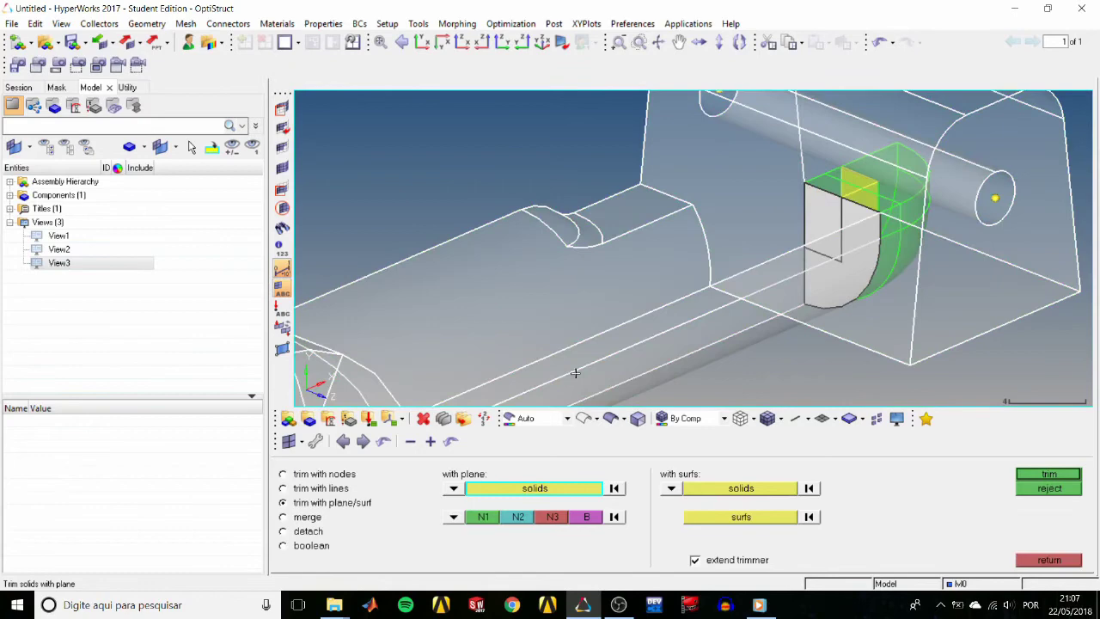
{"action": "left_click", "coordinate": [483, 520]}
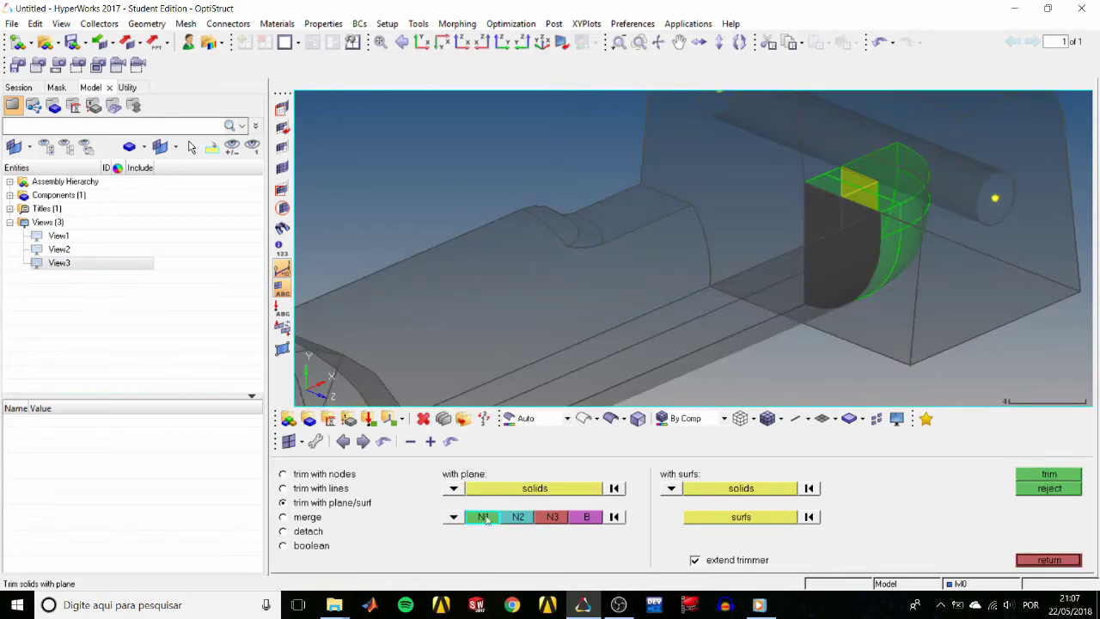
{"action": "left_click", "coordinate": [676, 195]}
{"action": "left_click", "coordinate": [674, 197]}
{"action": "left_click", "coordinate": [703, 230]}
{"action": "left_click", "coordinate": [708, 251]}
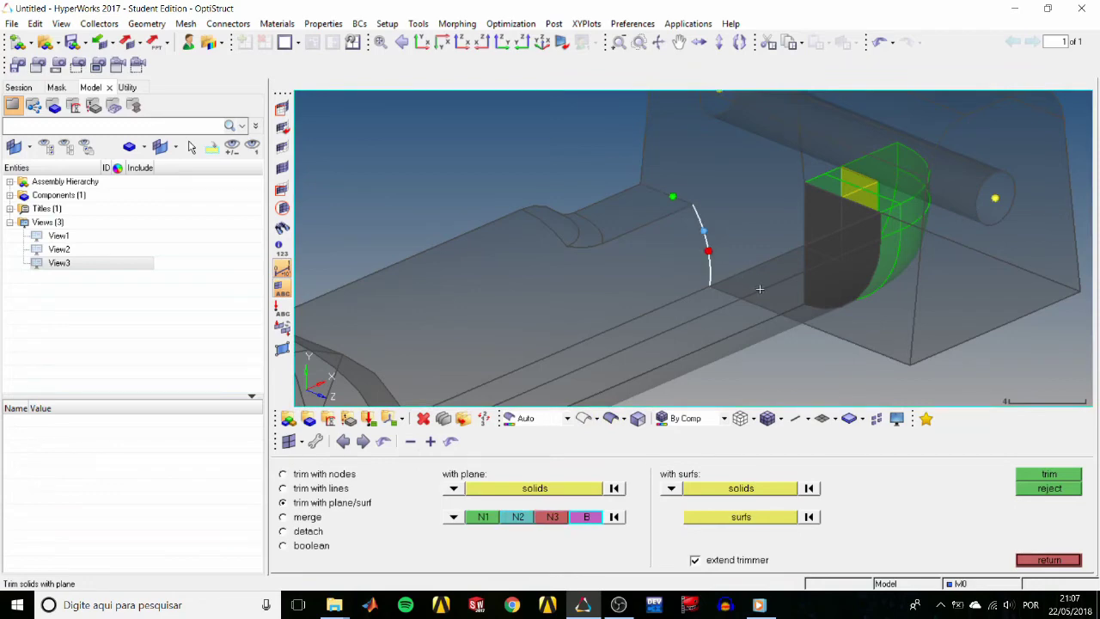
{"action": "left_click", "coordinate": [1041, 476]}
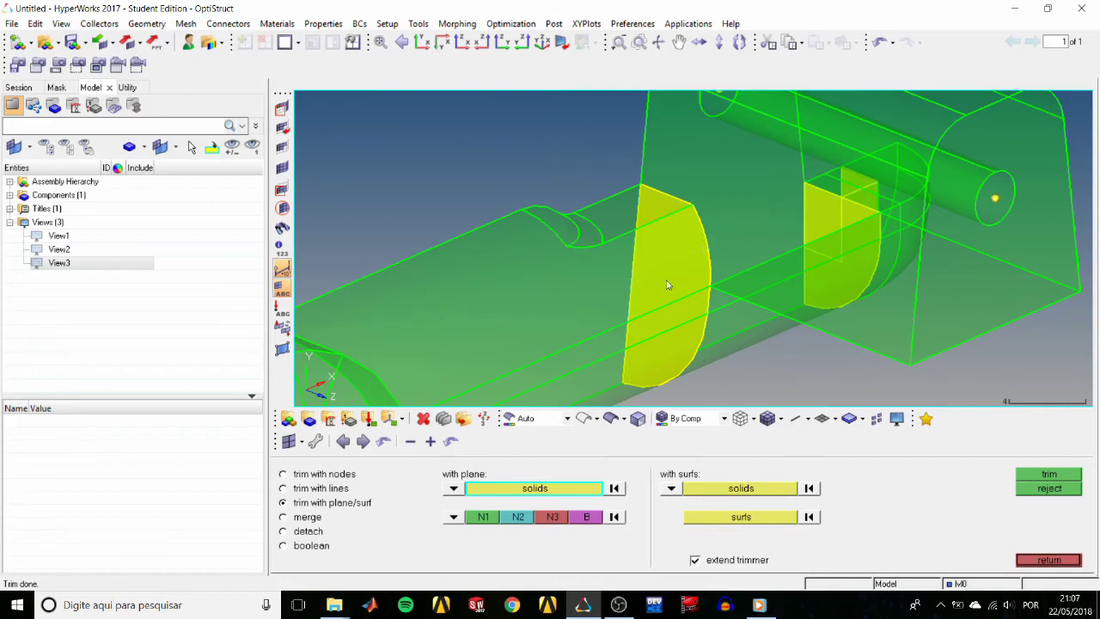
Trim the large solid with the cut face's curved edge, swept along the x-axis.
{"action": "left_click", "coordinate": [322, 491]}
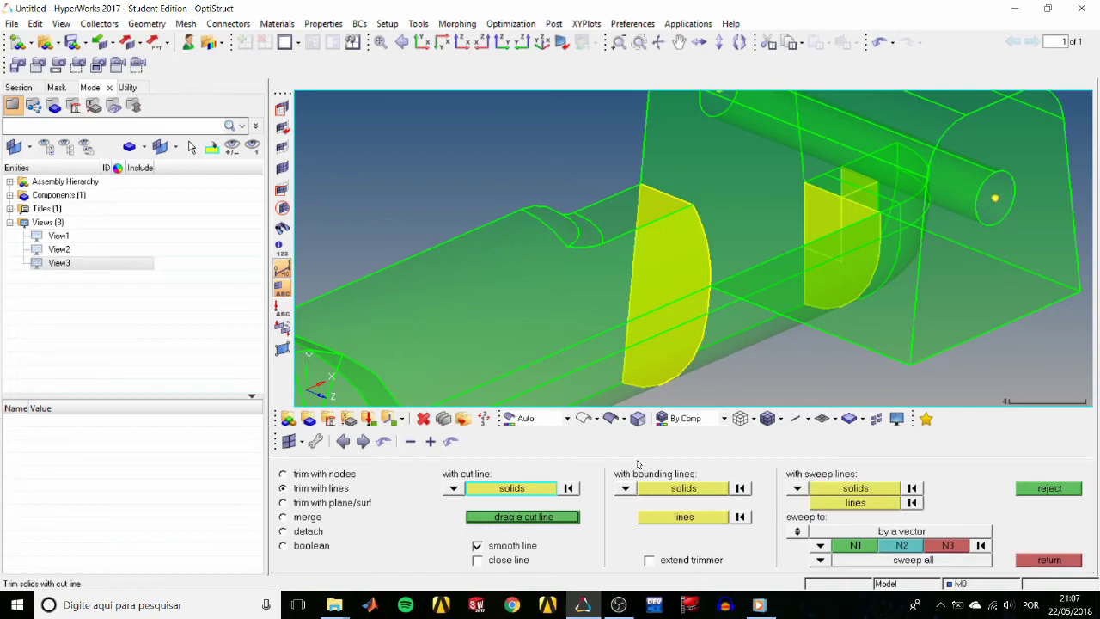
{"action": "left_click", "coordinate": [833, 490]}
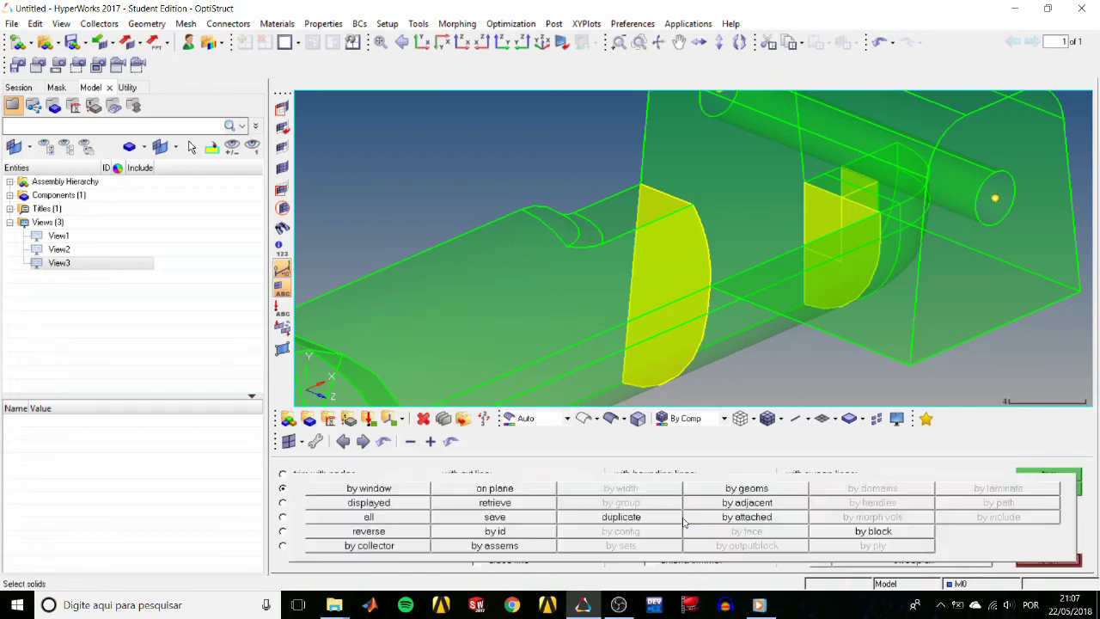
{"action": "left_click", "coordinate": [753, 216]}
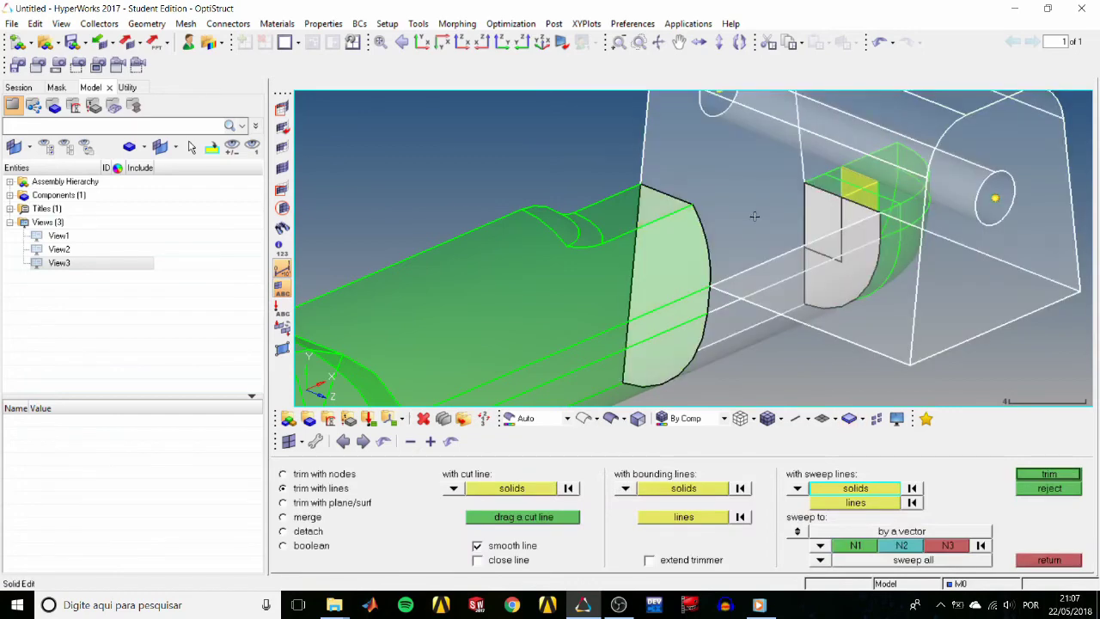
{"action": "left_click", "coordinate": [856, 503]}
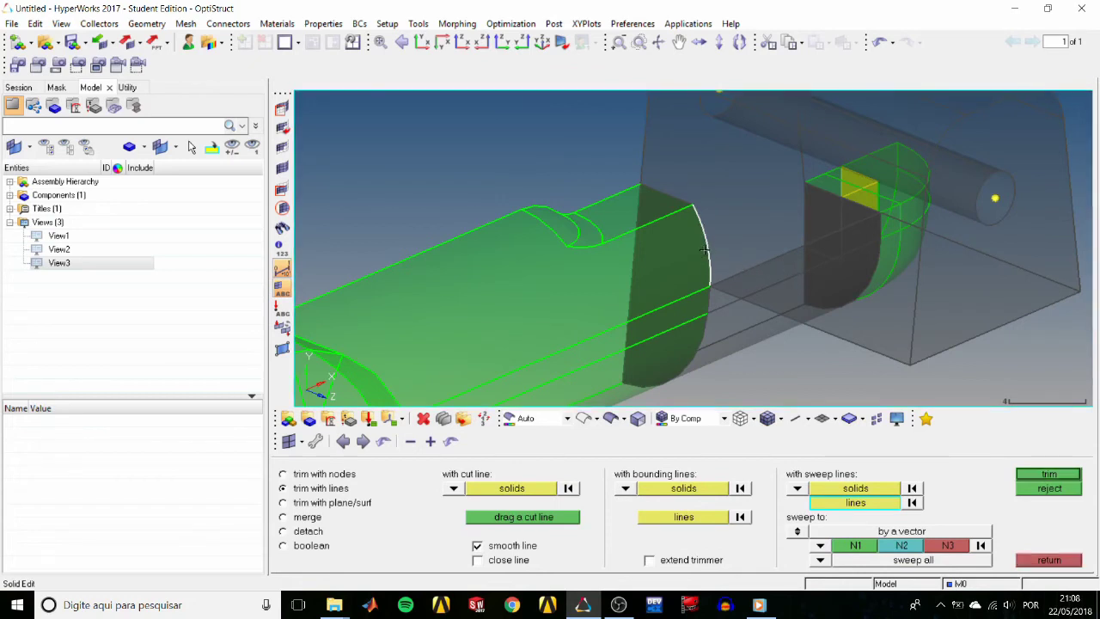
{"action": "left_click", "coordinate": [687, 206]}
{"action": "left_click", "coordinate": [798, 531]}
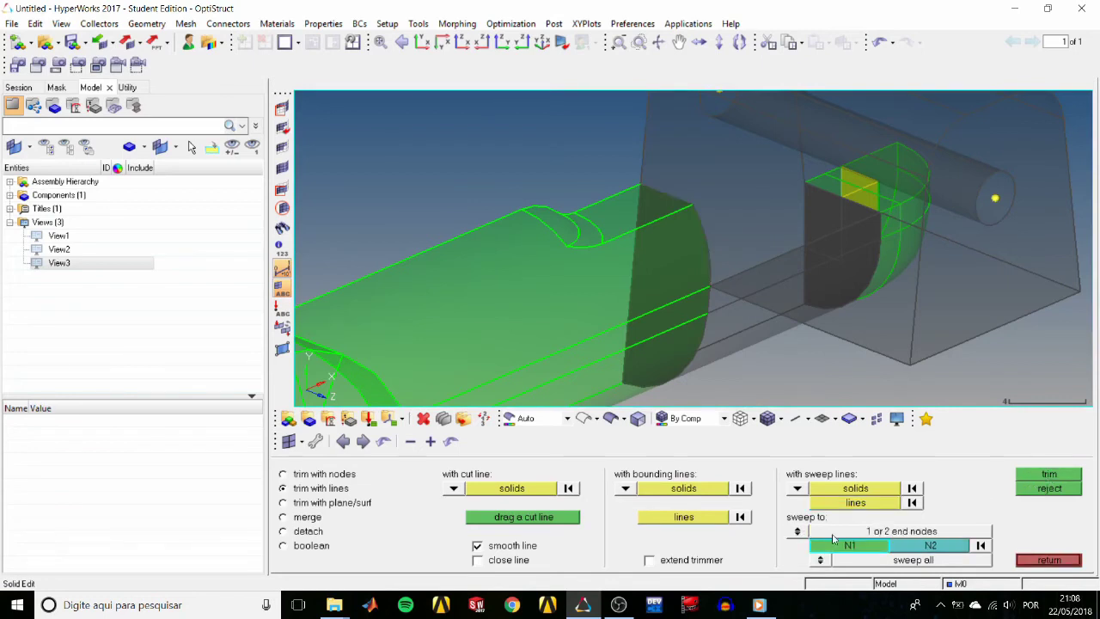
{"action": "left_click", "coordinate": [799, 531]}
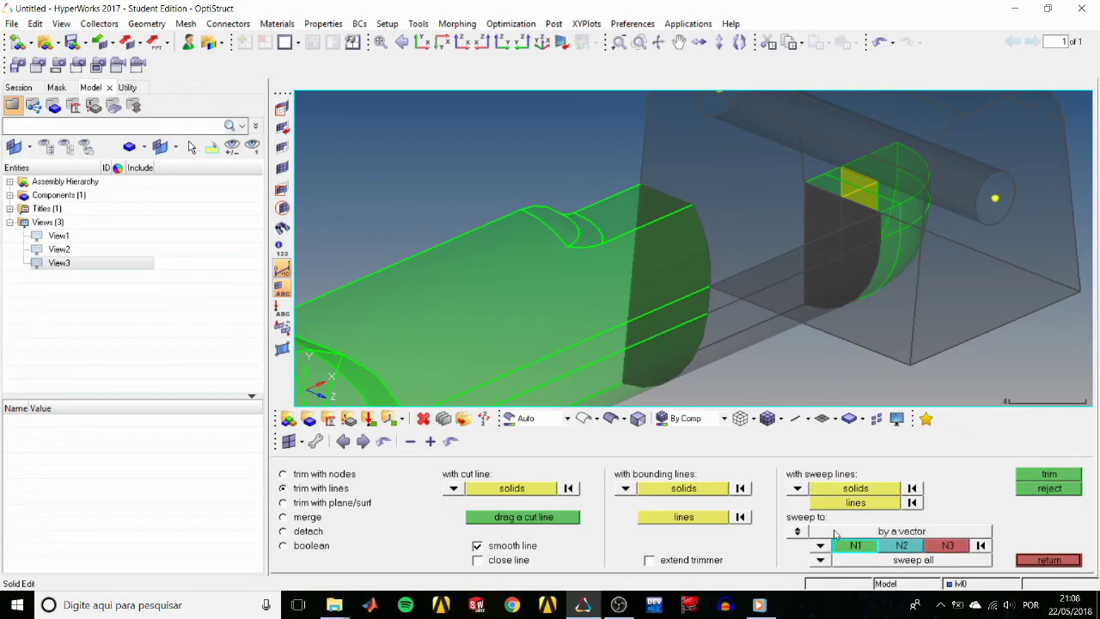
{"action": "left_click", "coordinate": [823, 547]}
{"action": "left_click", "coordinate": [808, 495]}
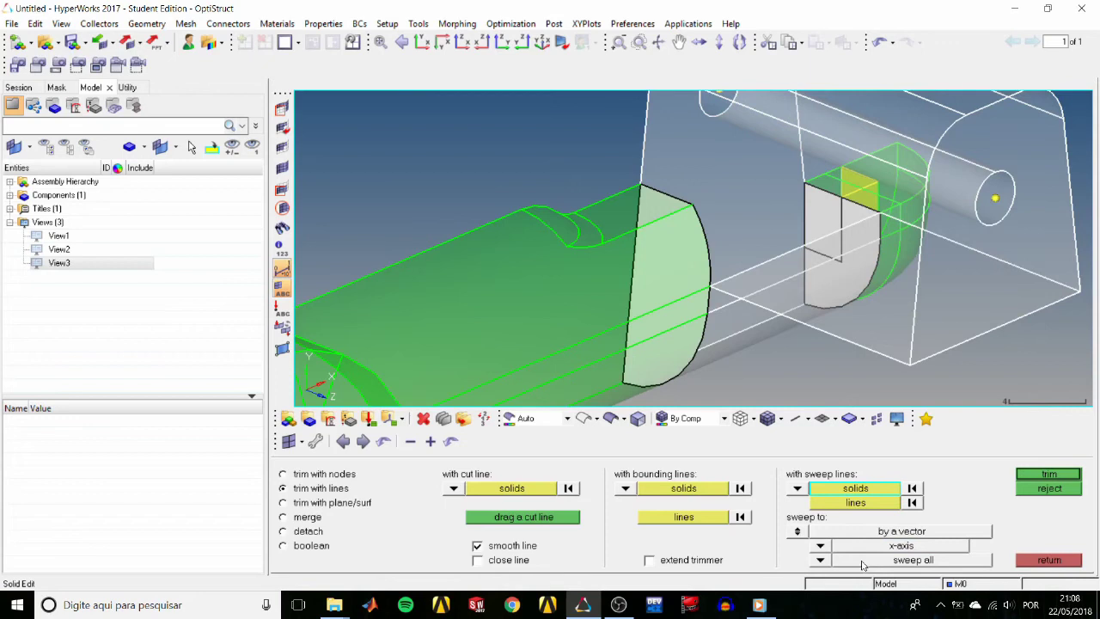
{"action": "left_click", "coordinate": [1036, 475]}
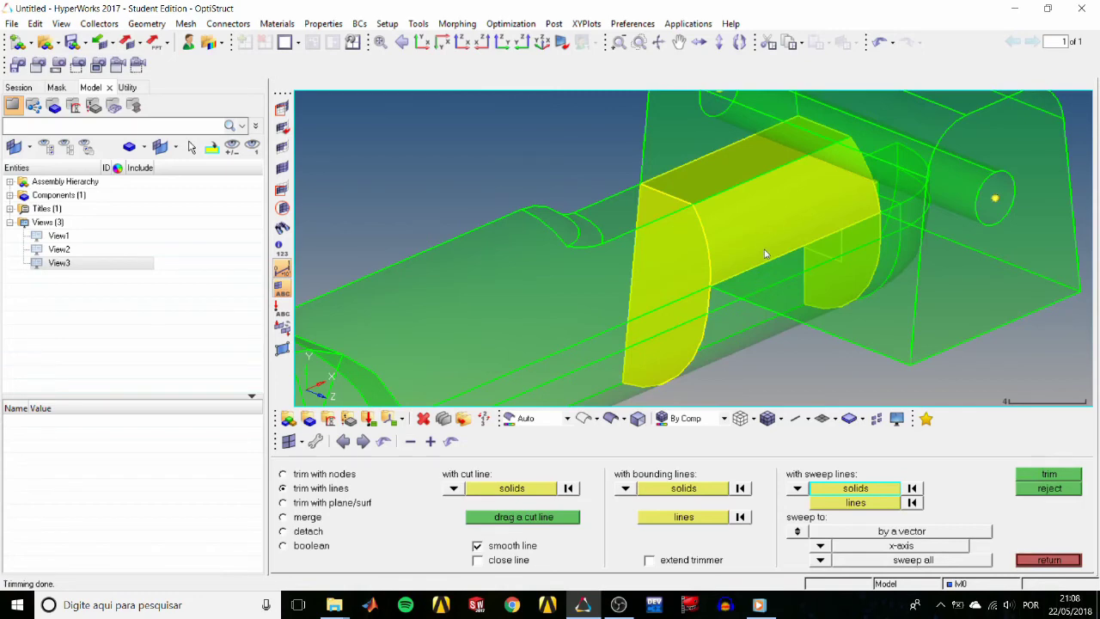
{"action": "left_click_drag", "start_coordinate": [765, 254], "coordinate": [719, 272], "text": "ctrl"}
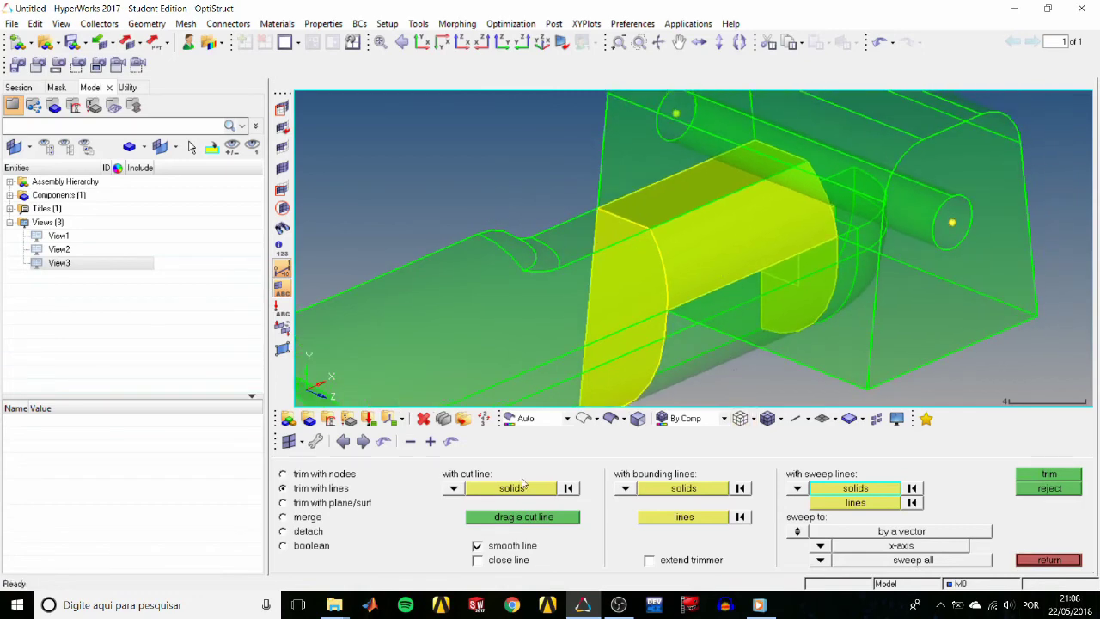
Trim the outer block with a z-axis-normal plane through a node on its top edge.
{"action": "left_click", "coordinate": [319, 505]}
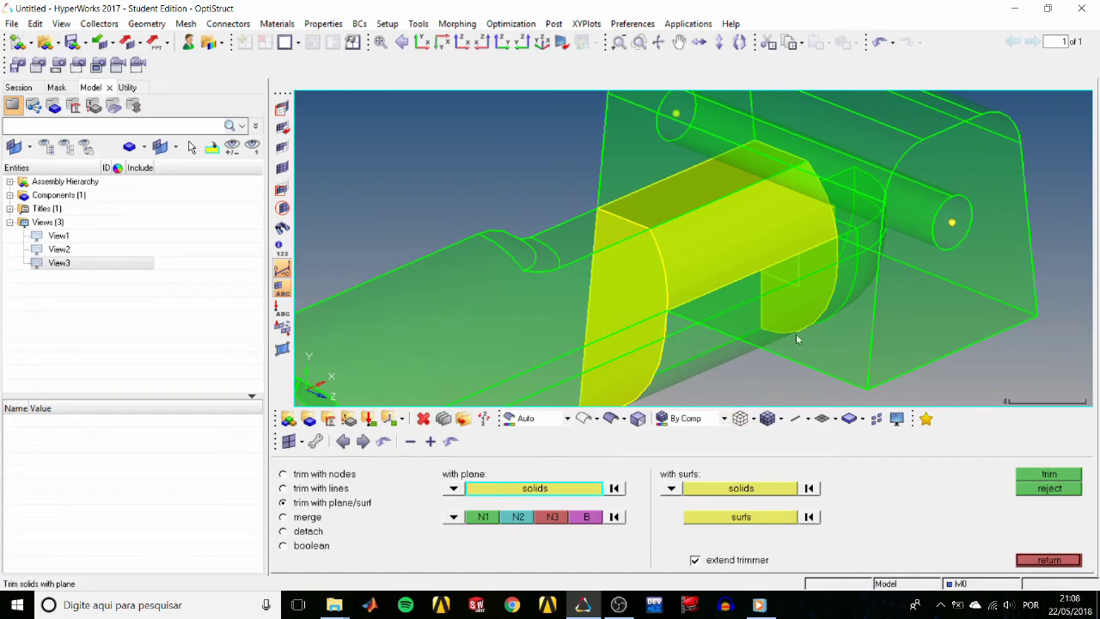
{"action": "left_click", "coordinate": [940, 333]}
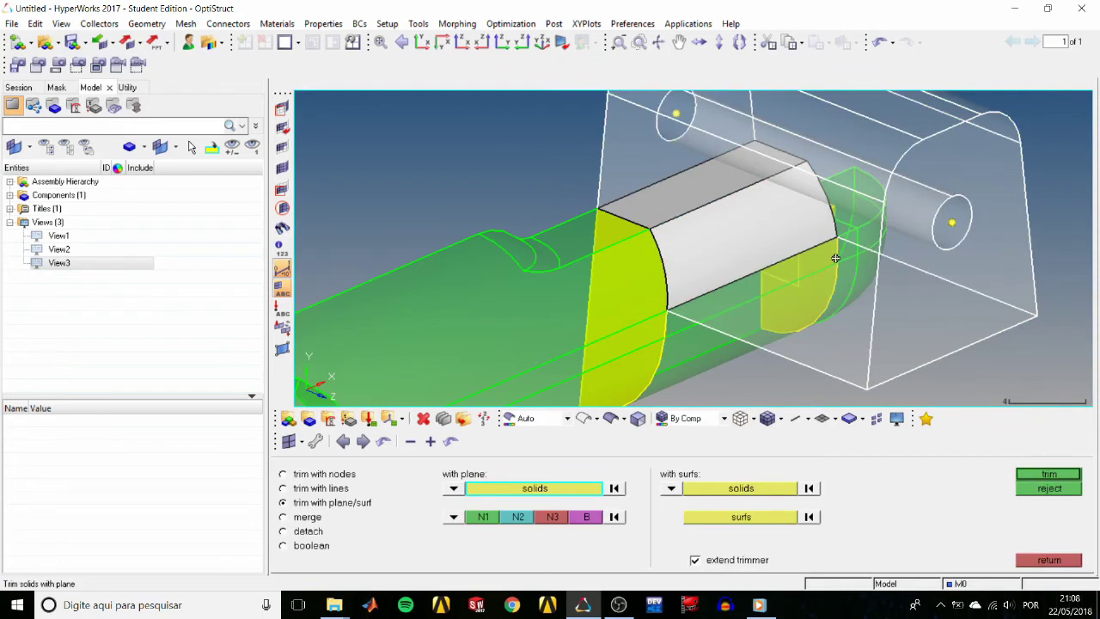
{"action": "right_click_drag", "start_coordinate": [835, 258], "coordinate": [818, 282], "text": "ctrl"}
{"action": "left_click", "coordinate": [453, 516]}
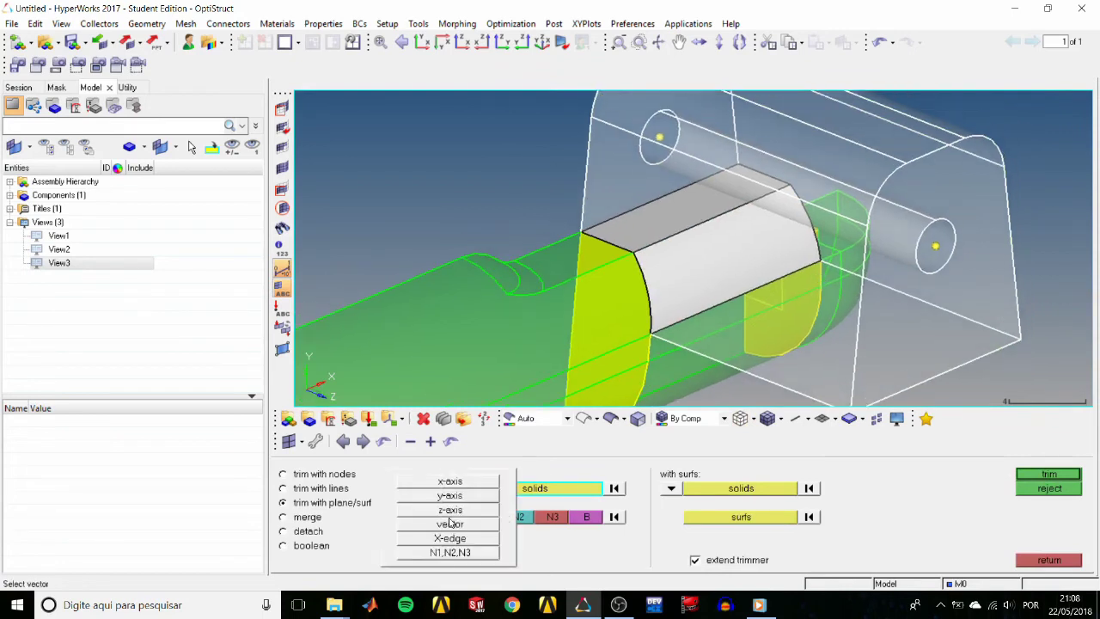
{"action": "left_click", "coordinate": [449, 510]}
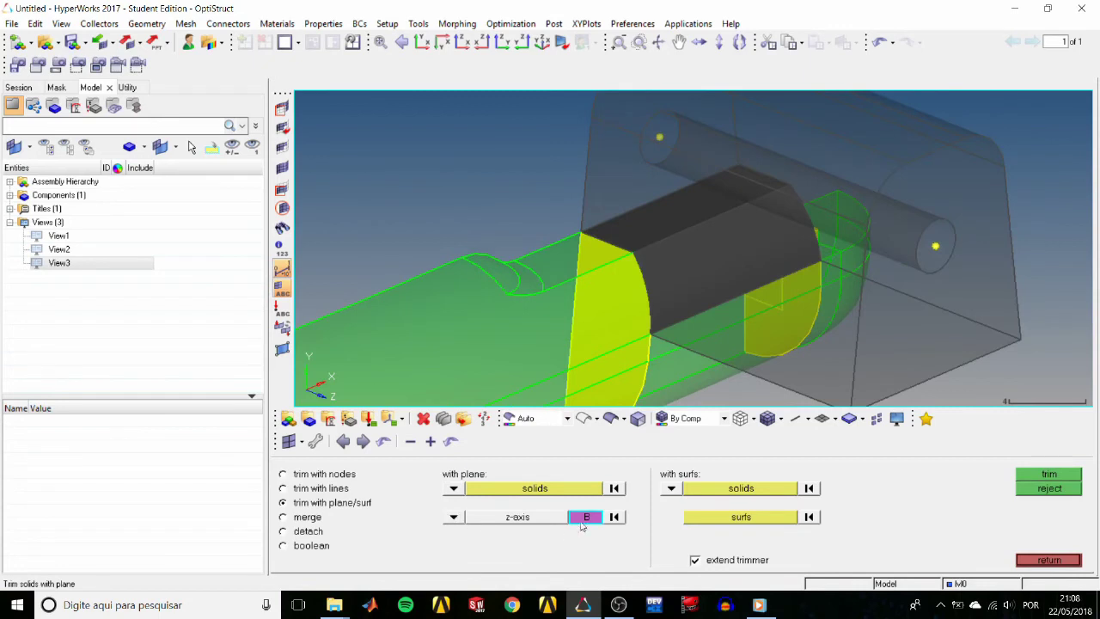
{"action": "left_click", "coordinate": [694, 225]}
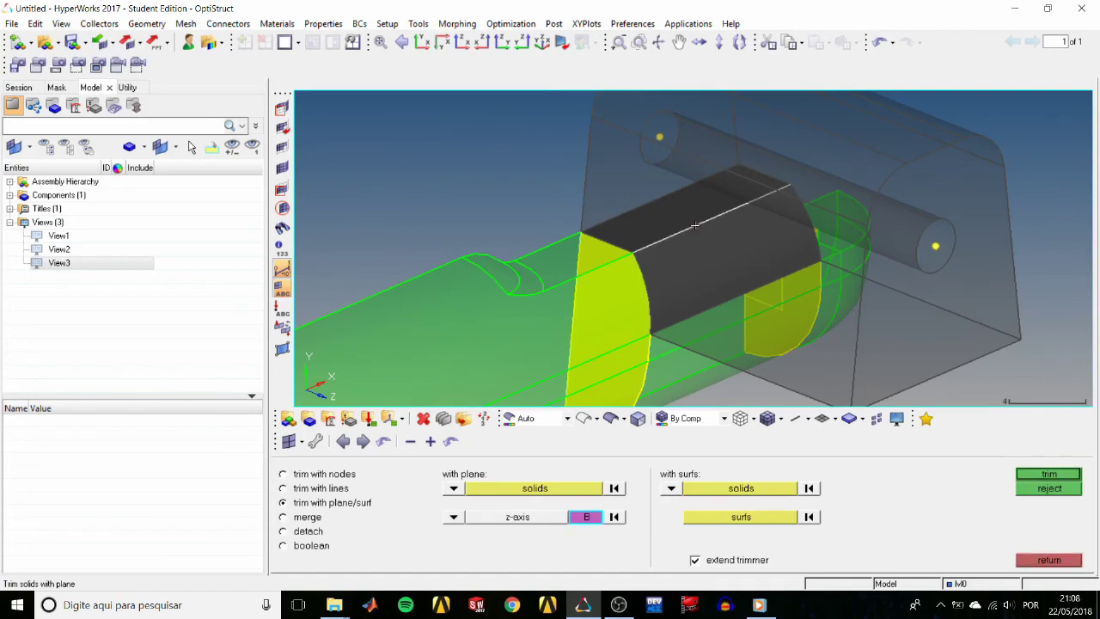
{"action": "left_click", "coordinate": [1038, 478]}
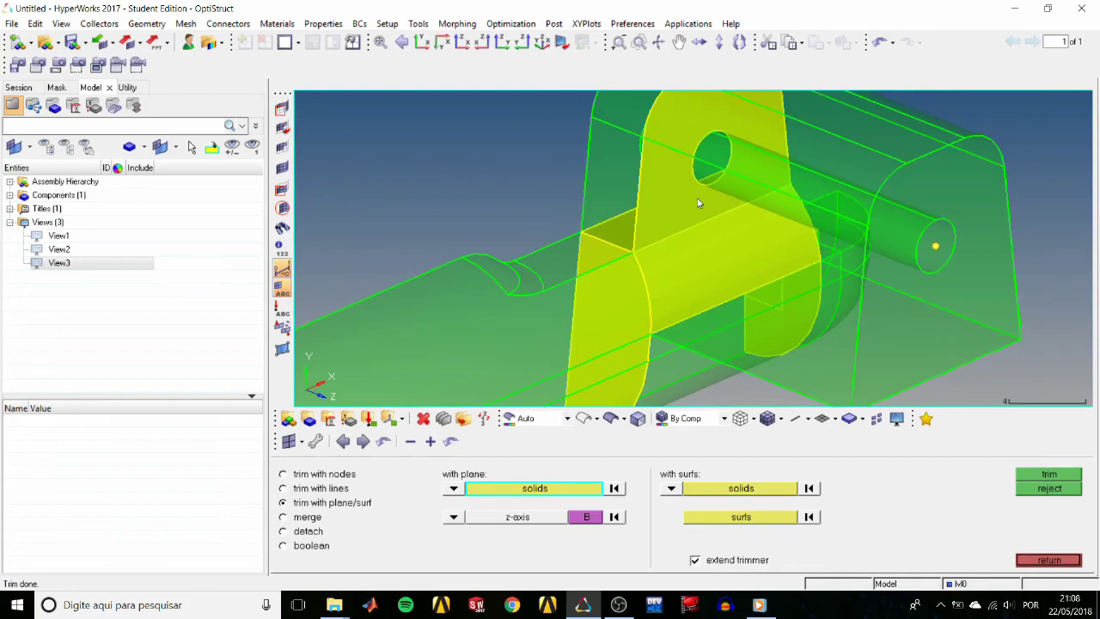
{"action": "scroll", "coordinate": [696, 198], "scroll_direction": "down", "scroll_amount": 3}
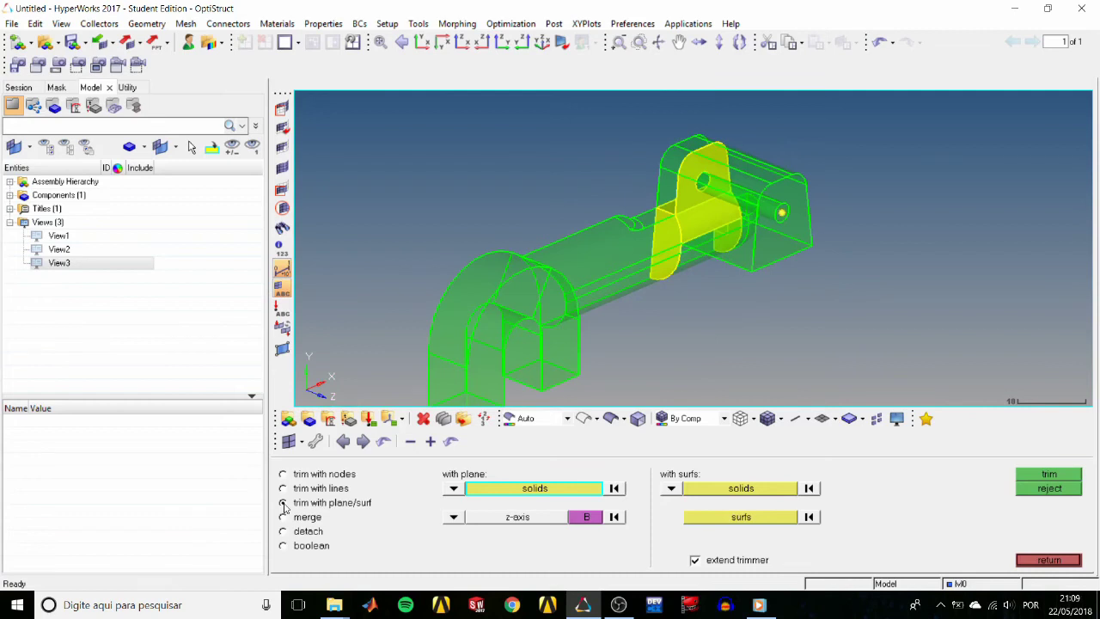
Switch to Spline/Filler surfaces with Auto create and Keep tangency turned off.
{"action": "left_click", "coordinate": [1019, 556]}
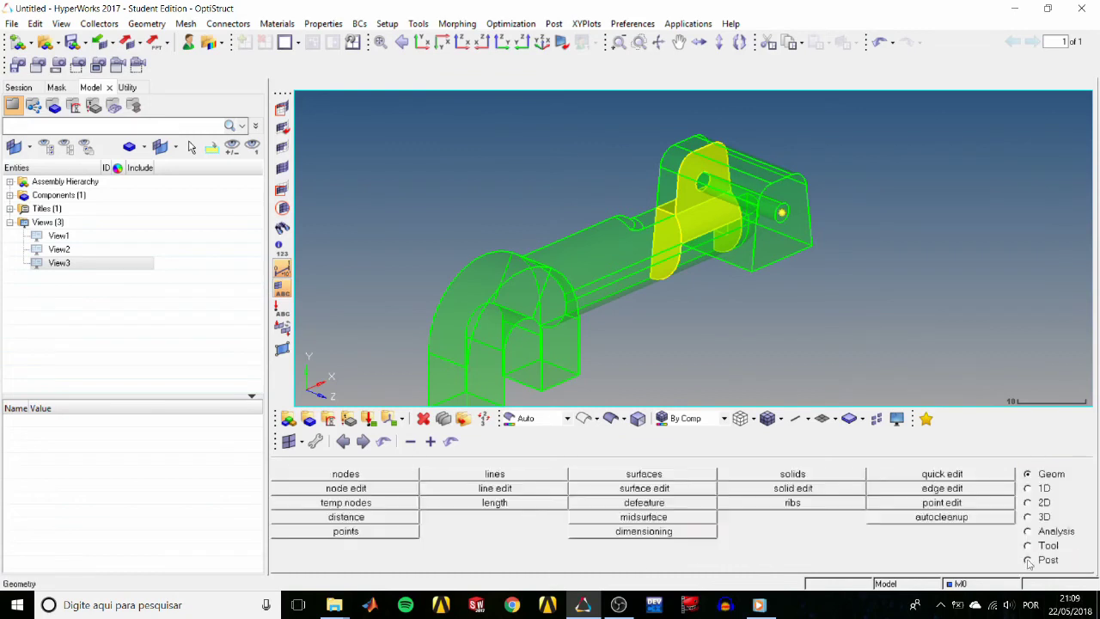
{"action": "left_click", "coordinate": [644, 488]}
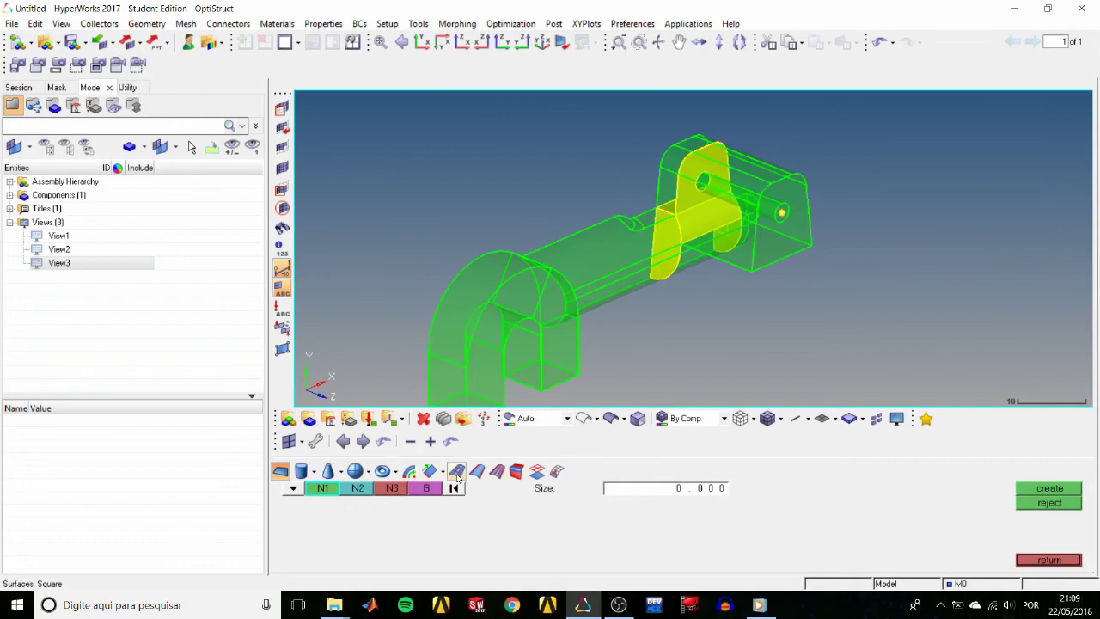
{"action": "left_click", "coordinate": [457, 472]}
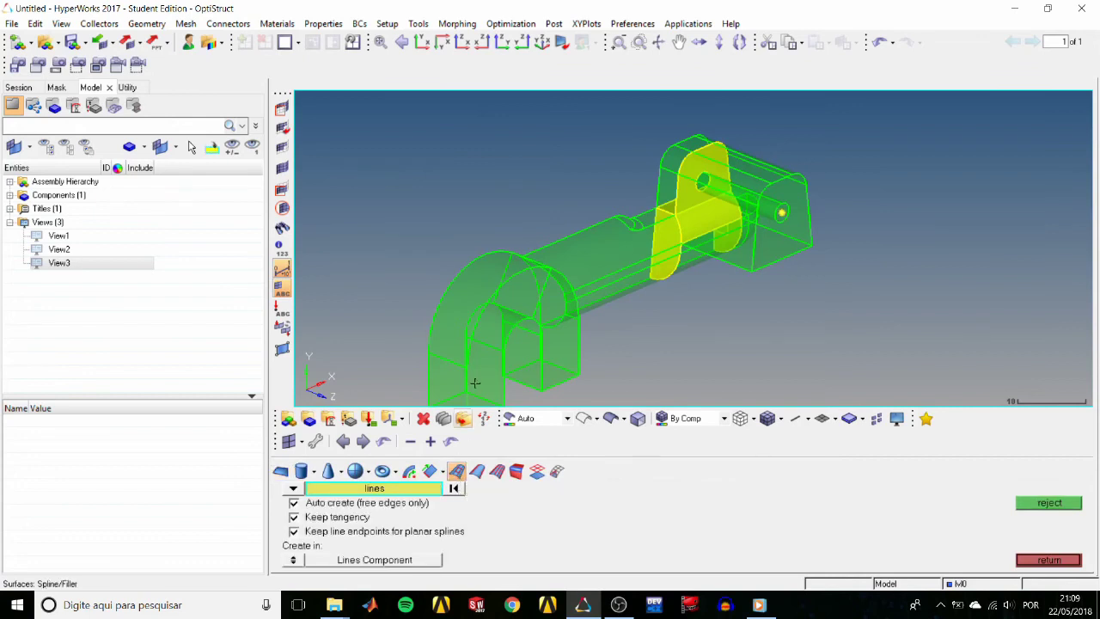
{"action": "scroll", "coordinate": [501, 298], "scroll_direction": "up", "scroll_amount": 2}
{"action": "left_click", "coordinate": [330, 505]}
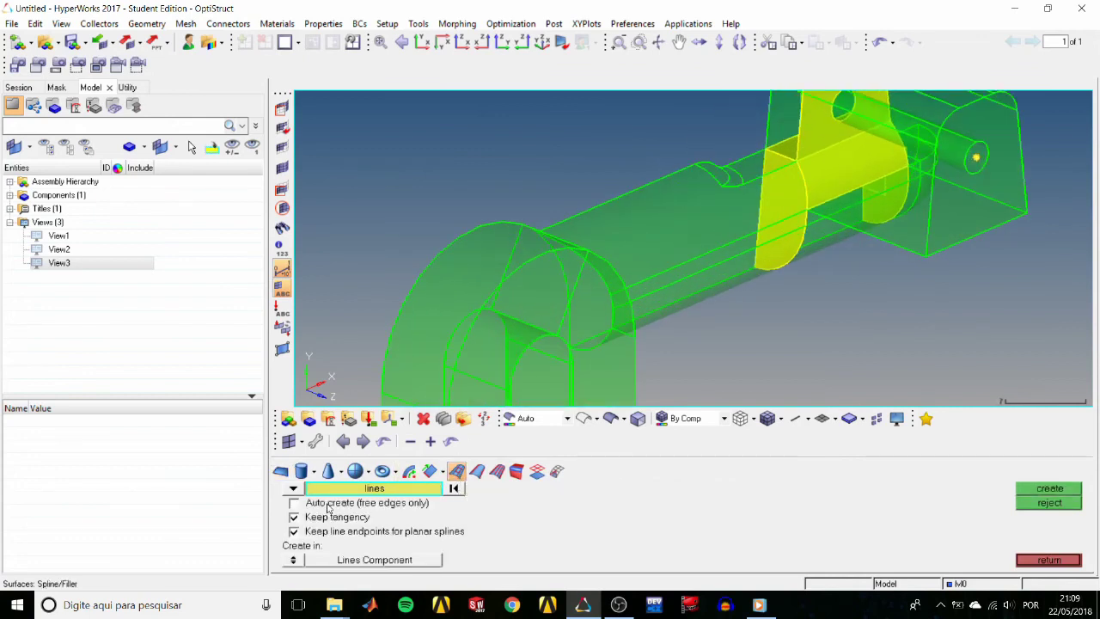
{"action": "left_click", "coordinate": [330, 507]}
{"action": "left_click", "coordinate": [302, 505]}
{"action": "left_click", "coordinate": [295, 517]}
{"action": "scroll", "coordinate": [546, 304], "scroll_direction": "up", "scroll_amount": 2}
Create a spline surface bounded by the four edges of the arch face.
{"action": "left_click", "coordinate": [473, 224]}
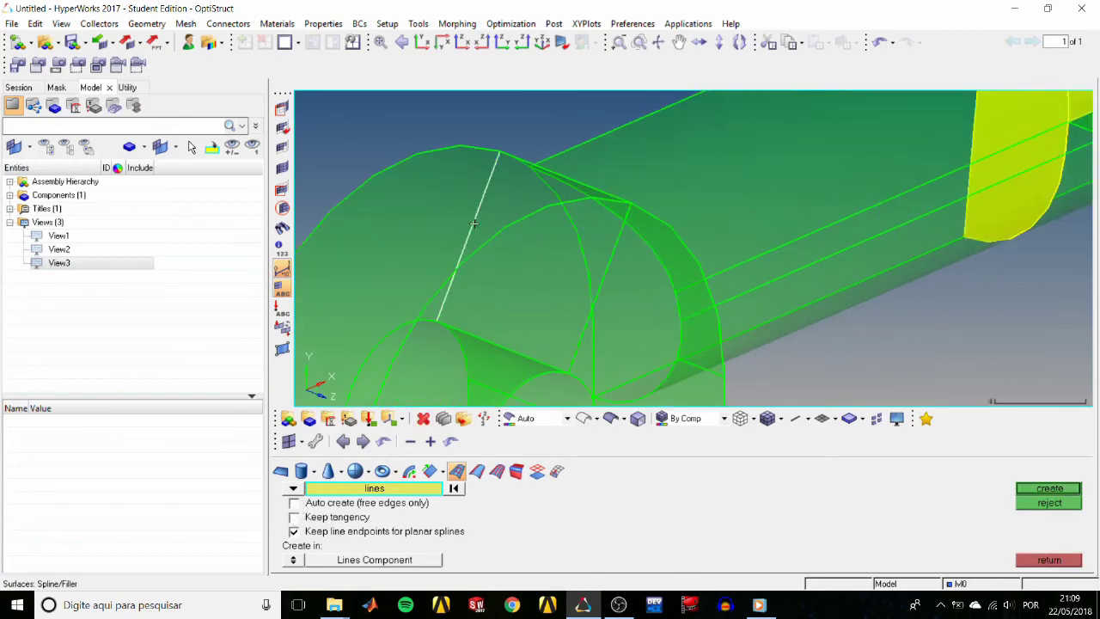
{"action": "left_click", "coordinate": [560, 171]}
{"action": "left_click", "coordinate": [601, 283]}
{"action": "left_click", "coordinate": [512, 365]}
{"action": "scroll", "coordinate": [512, 365], "scroll_direction": "down", "scroll_amount": 3}
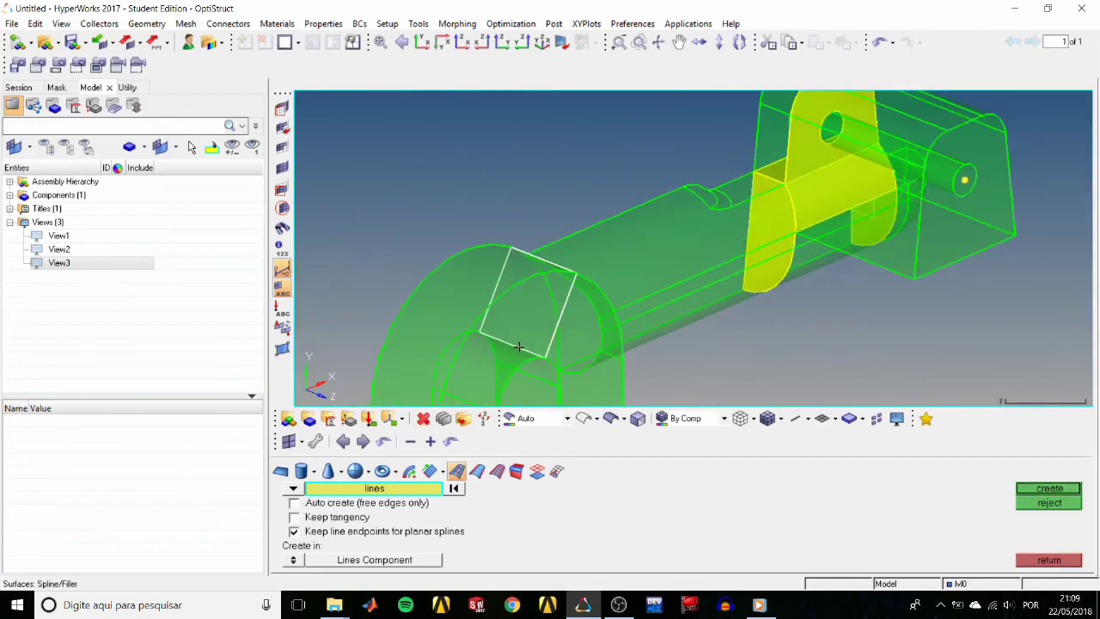
{"action": "left_click_drag", "start_coordinate": [512, 365], "coordinate": [436, 365], "text": "ctrl"}
{"action": "scroll", "coordinate": [492, 323], "scroll_direction": "up", "scroll_amount": 2}
{"action": "scroll", "coordinate": [491, 323], "scroll_direction": "up", "scroll_amount": 1}
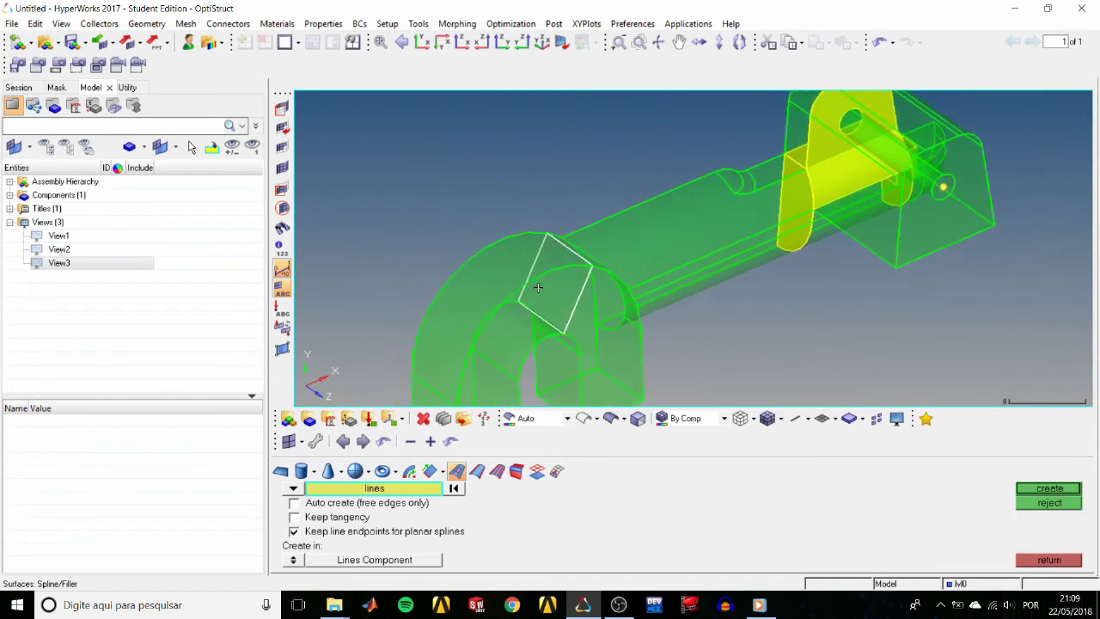
{"action": "scroll", "coordinate": [584, 297], "scroll_direction": "up", "scroll_amount": 1}
{"action": "left_click", "coordinate": [1026, 489]}
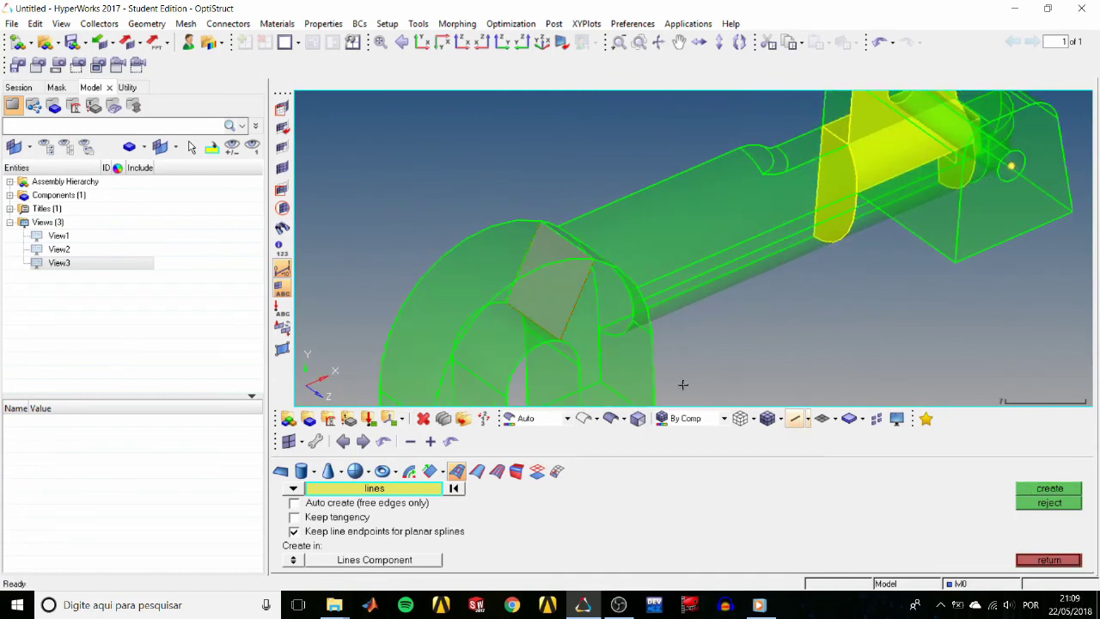
{"action": "left_click", "coordinate": [1022, 560]}
Cut the rounded-end solid with the new spline surface, without extending the trimmer.
{"action": "left_click", "coordinate": [812, 492]}
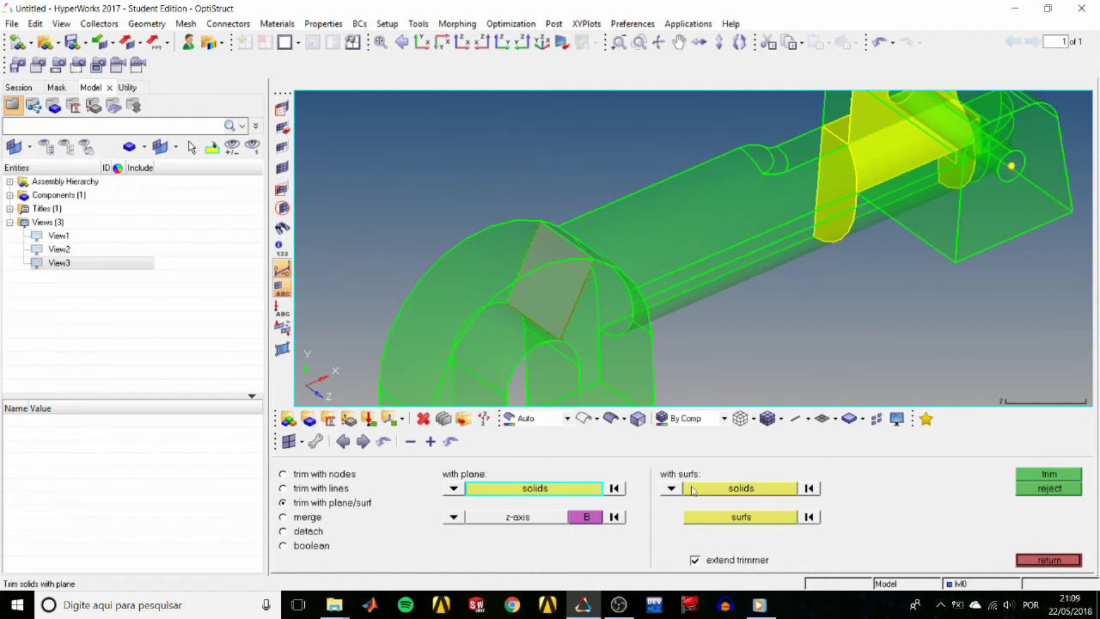
{"action": "left_click", "coordinate": [721, 487]}
{"action": "right_click", "coordinate": [528, 306]}
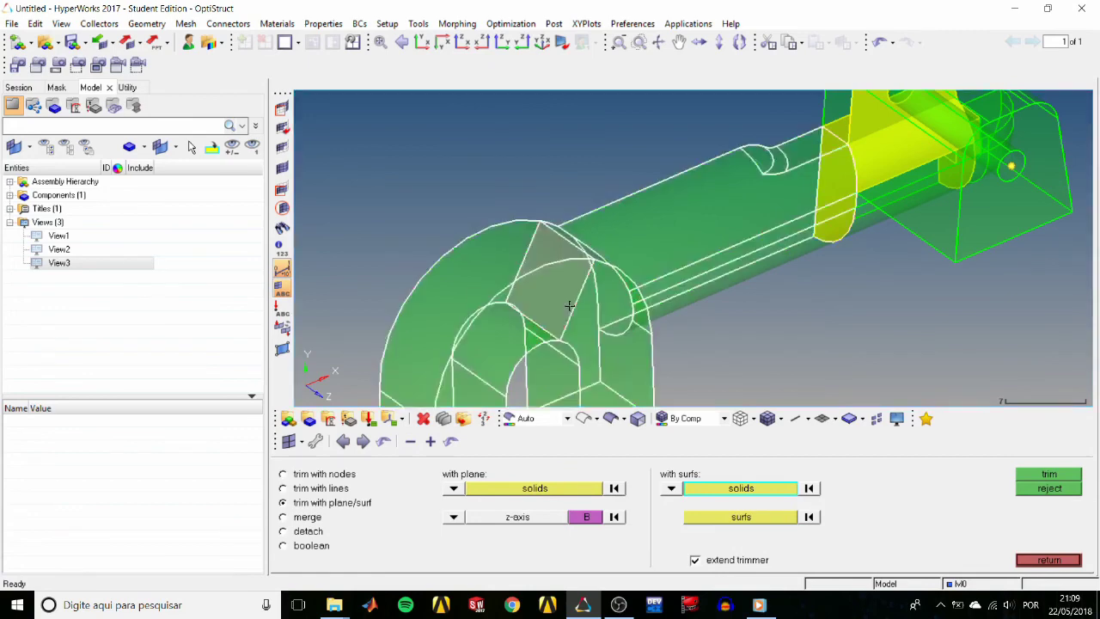
{"action": "left_click", "coordinate": [733, 519]}
{"action": "left_click", "coordinate": [546, 288]}
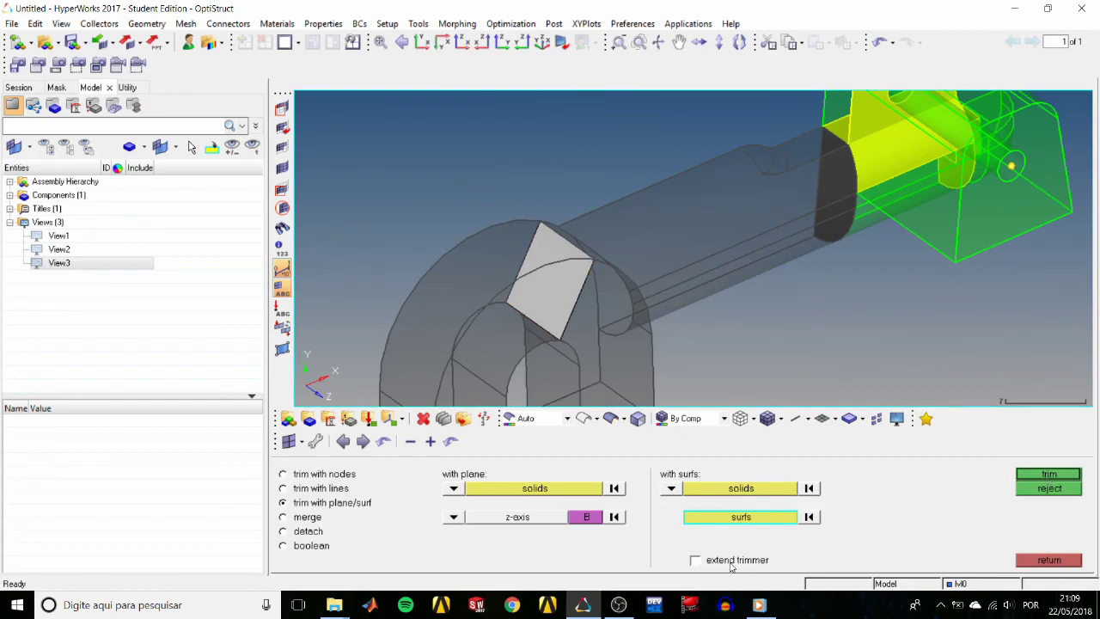
{"action": "left_click", "coordinate": [1049, 474]}
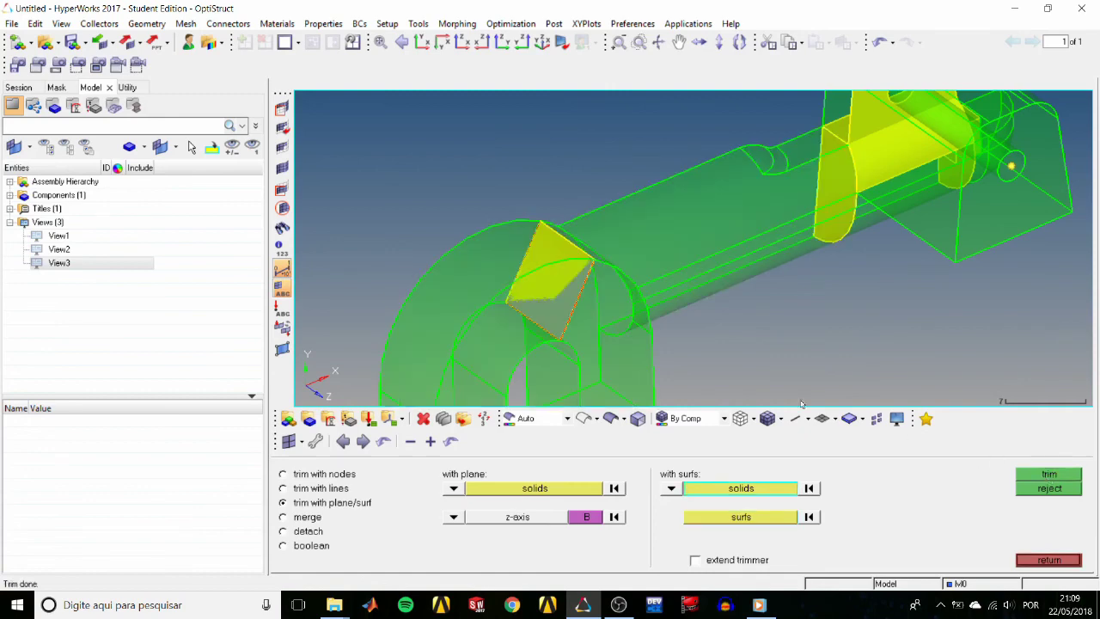
{"action": "scroll", "coordinate": [638, 327], "scroll_direction": "down", "scroll_amount": 5}
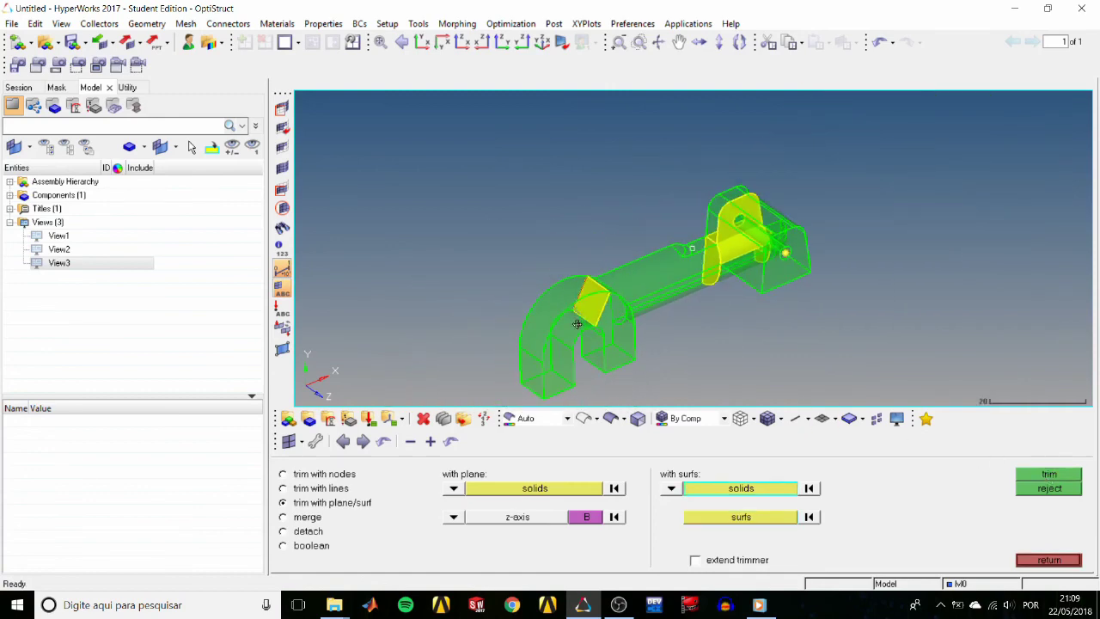
{"action": "left_click_drag", "start_coordinate": [577, 324], "coordinate": [497, 316], "text": "ctrl"}
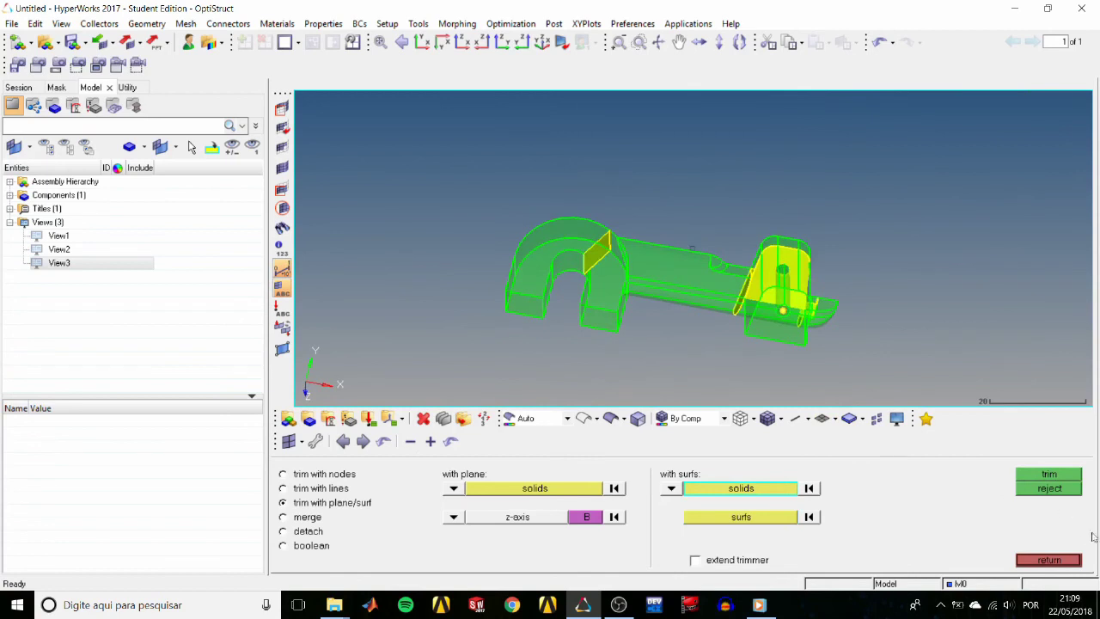
{"action": "left_click", "coordinate": [1049, 560]}
{"action": "left_click_drag", "start_coordinate": [910, 327], "coordinate": [892, 303], "text": "ctrl"}
{"action": "scroll", "coordinate": [678, 333], "scroll_direction": "up", "scroll_amount": 6}
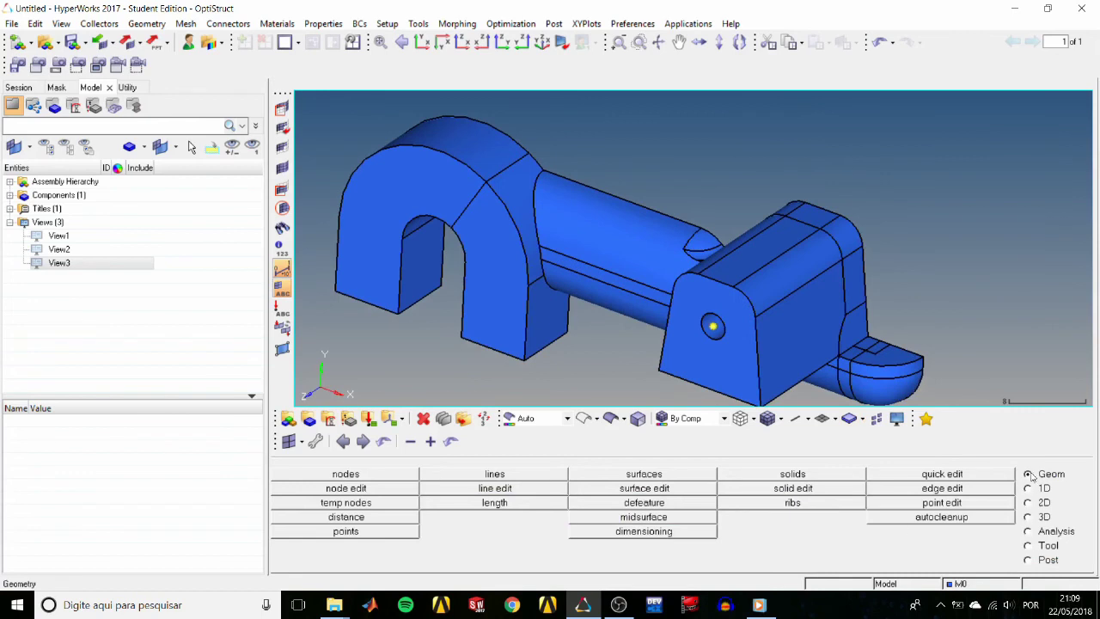
Suppress the edges of all solids using a 45 break angle.
{"action": "left_click", "coordinate": [960, 490]}
{"action": "left_click", "coordinate": [331, 490]}
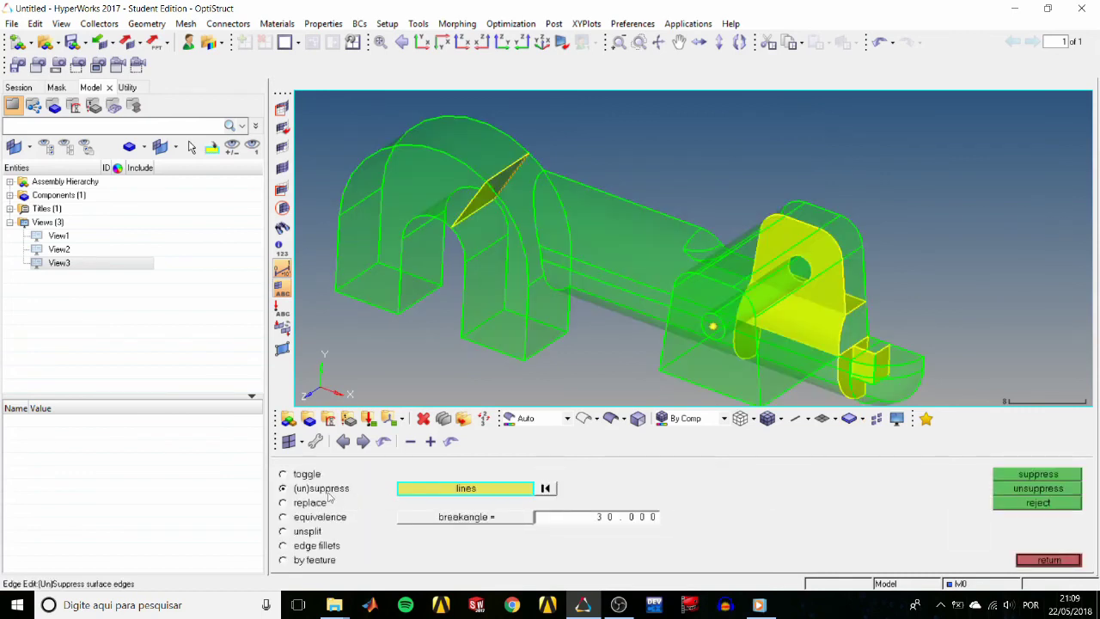
{"action": "left_click", "coordinate": [479, 490]}
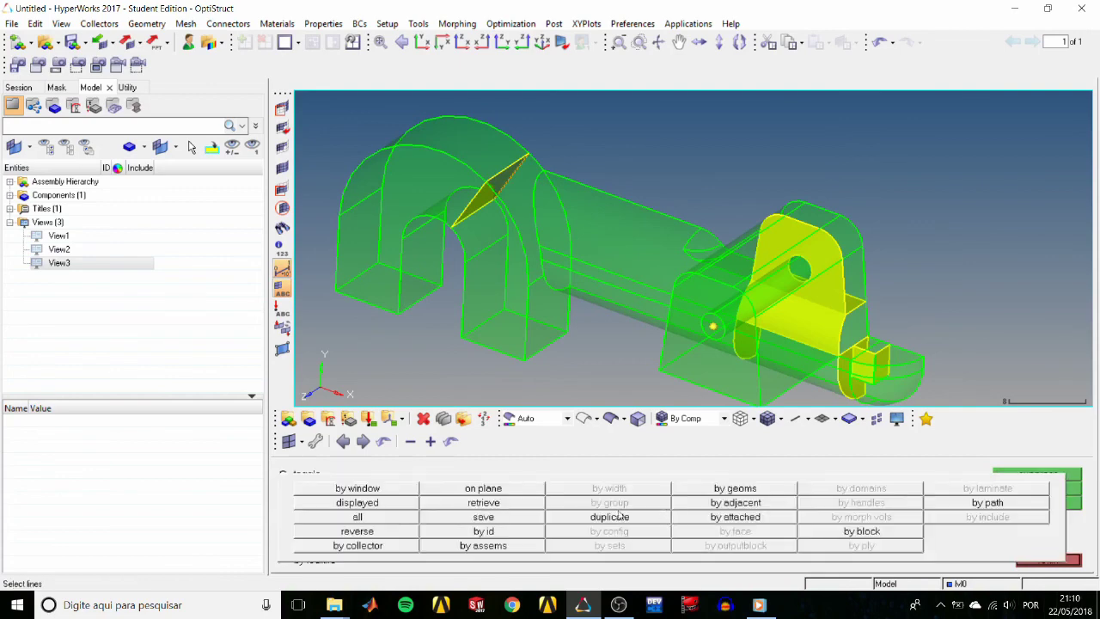
{"action": "left_click", "coordinate": [756, 490]}
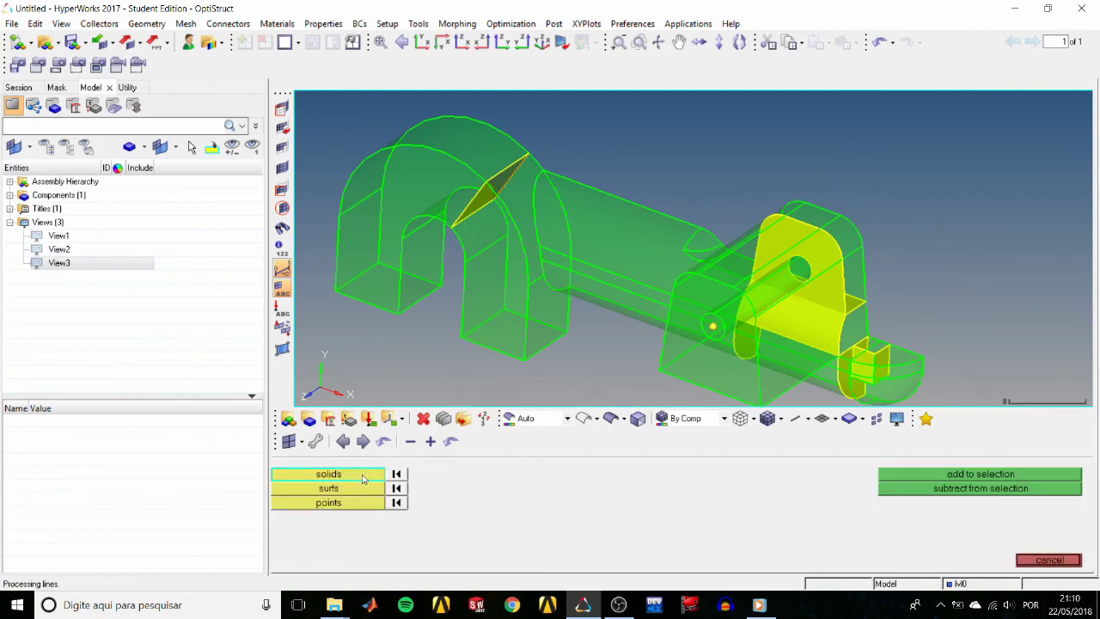
{"action": "left_click", "coordinate": [362, 478]}
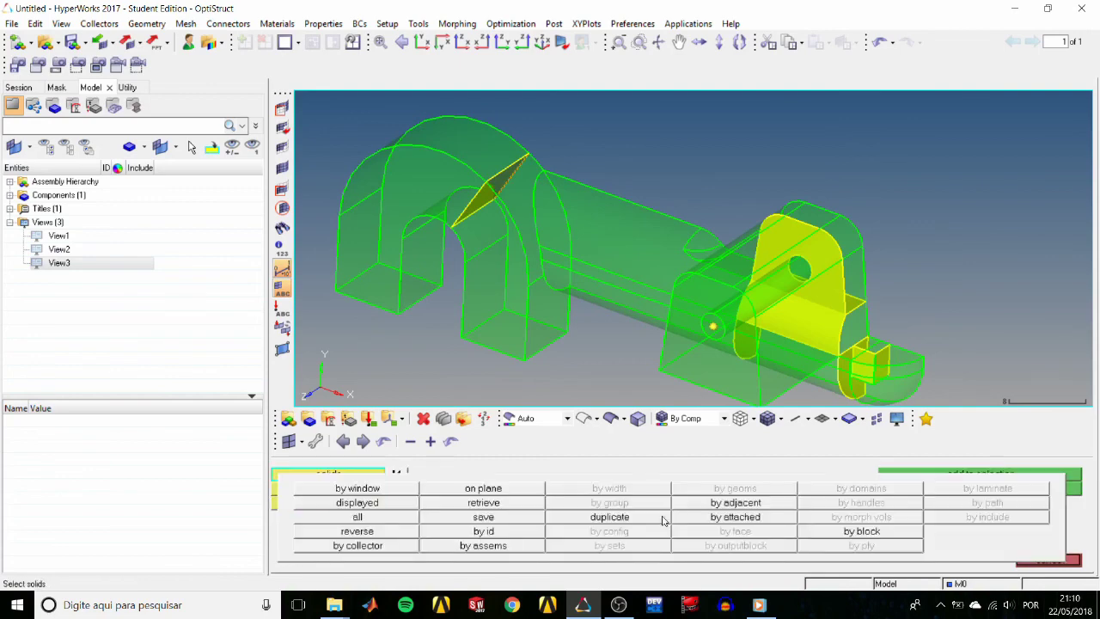
{"action": "left_click", "coordinate": [365, 519]}
{"action": "left_click", "coordinate": [958, 475]}
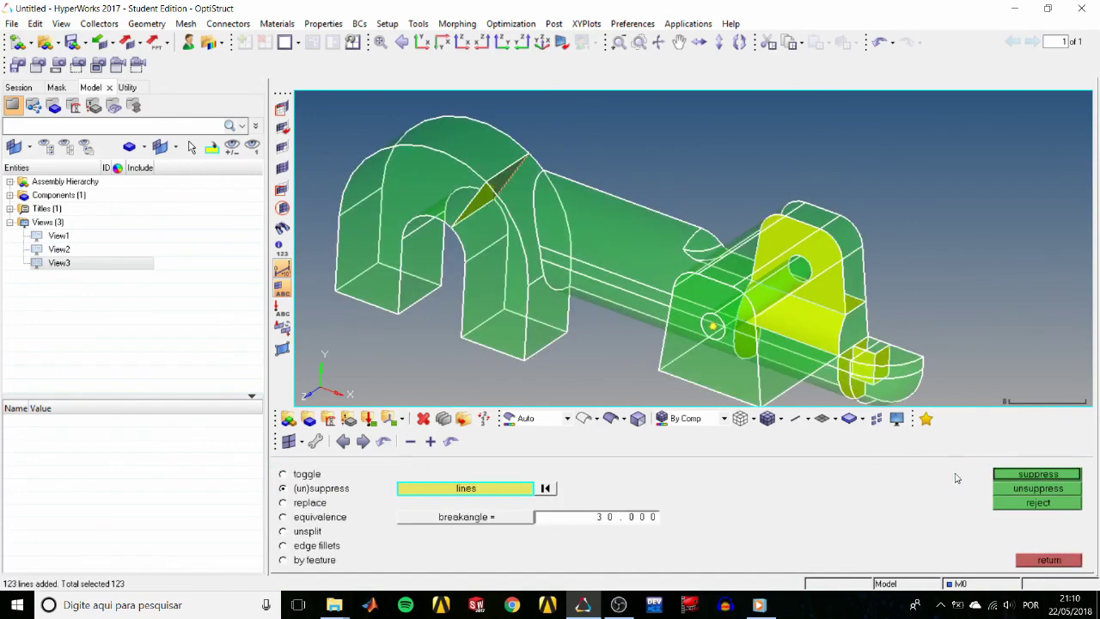
{"action": "left_click", "coordinate": [633, 518]}
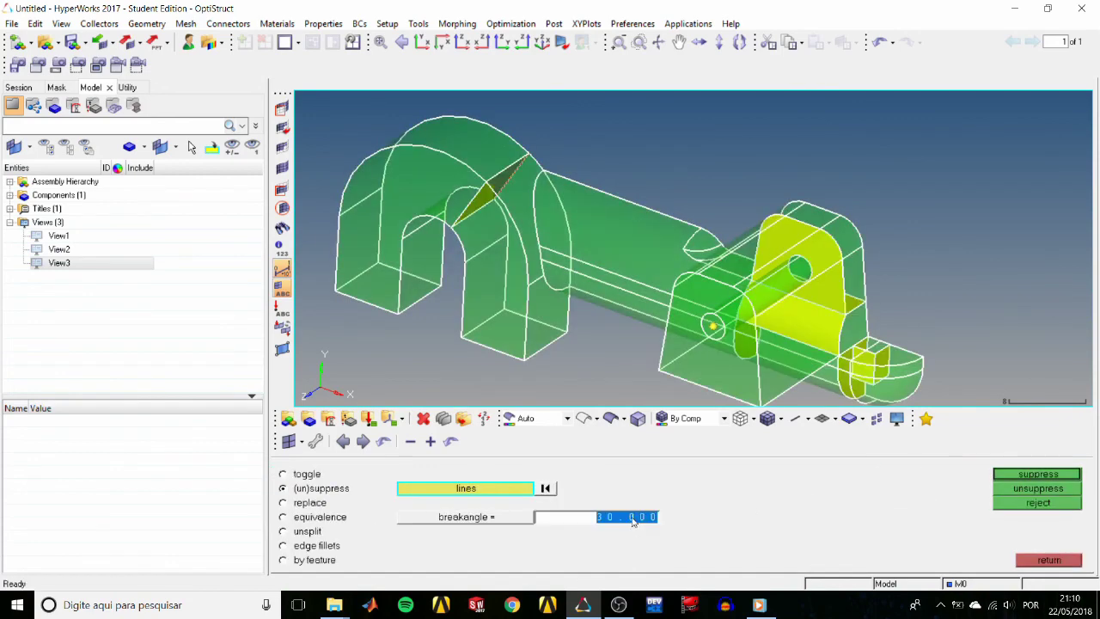
{"action": "type", "text": "45"}
{"action": "key", "text": "Return"}
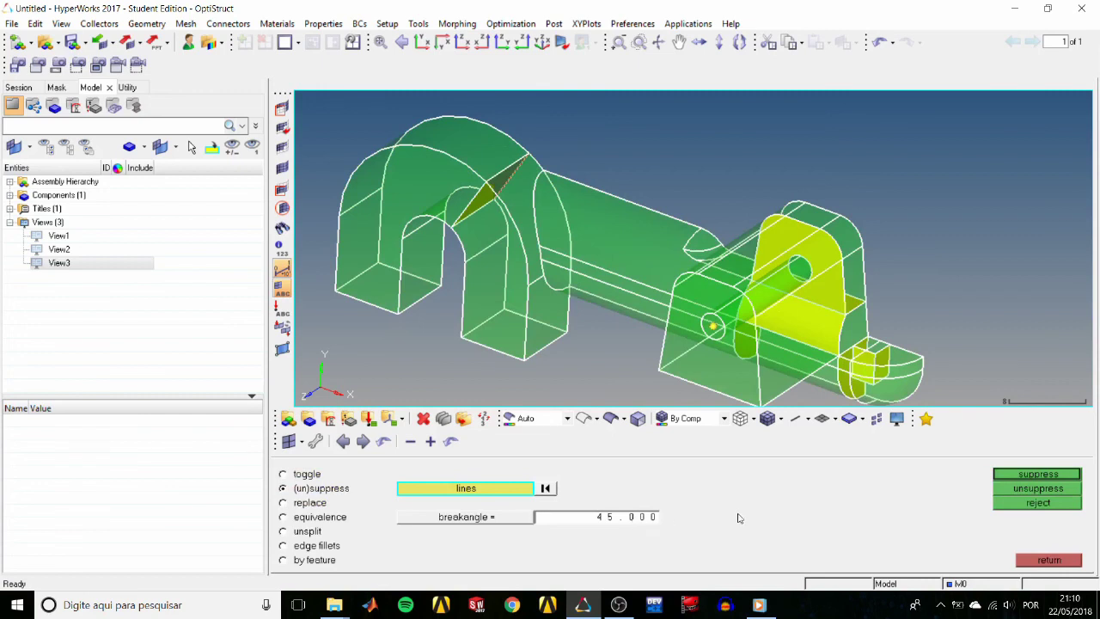
{"action": "left_click", "coordinate": [1013, 477]}
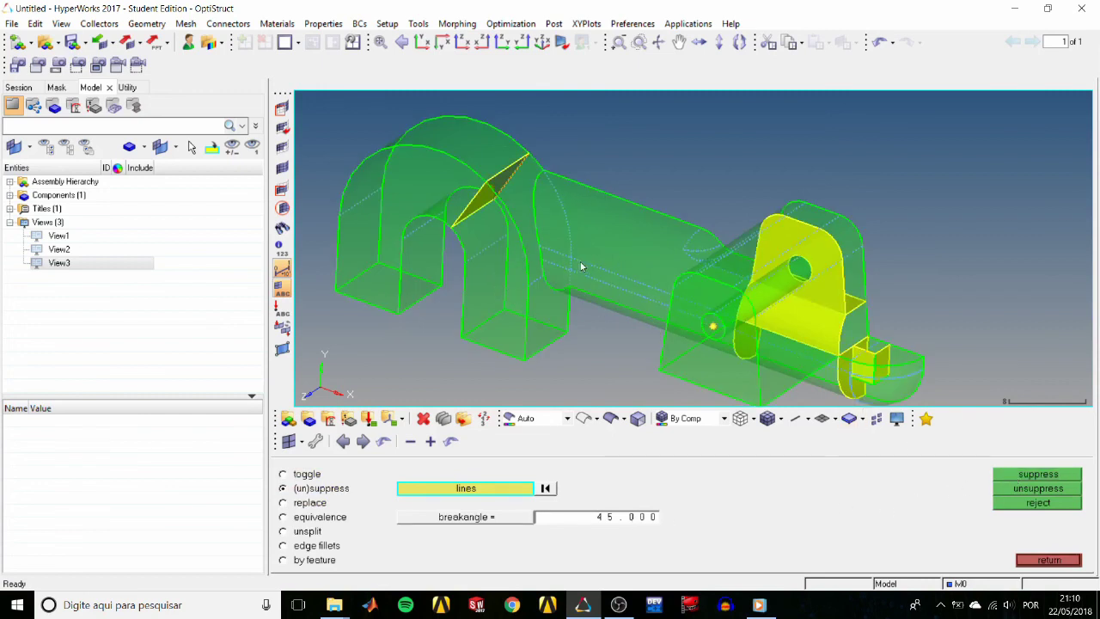
{"action": "left_click", "coordinate": [1043, 561]}
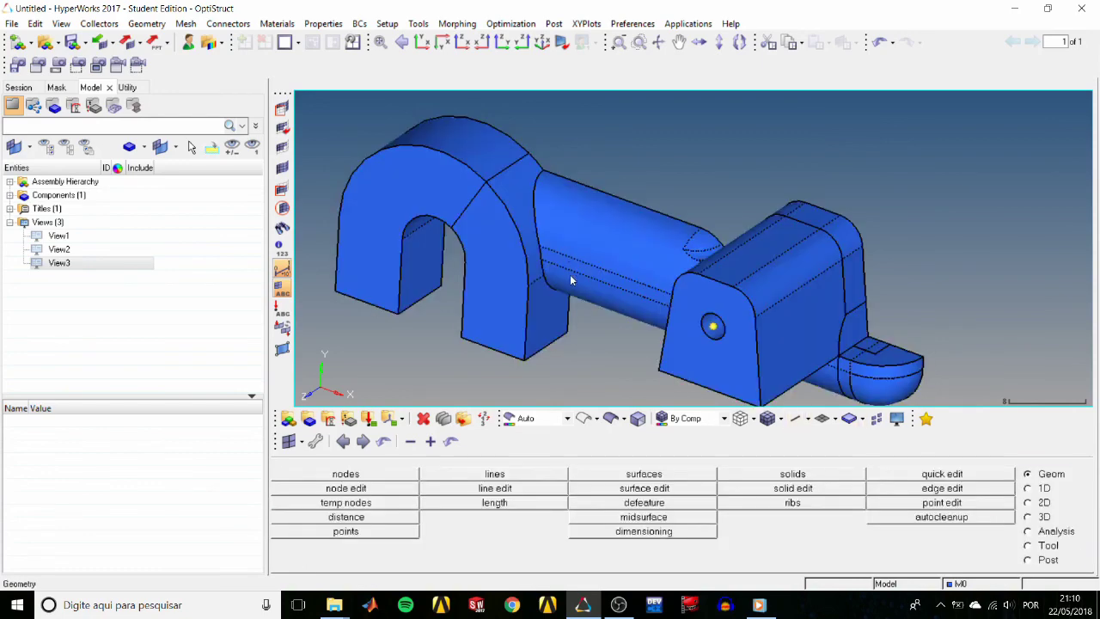
{"action": "left_click_drag", "start_coordinate": [601, 292], "coordinate": [679, 269], "text": "ctrl"}
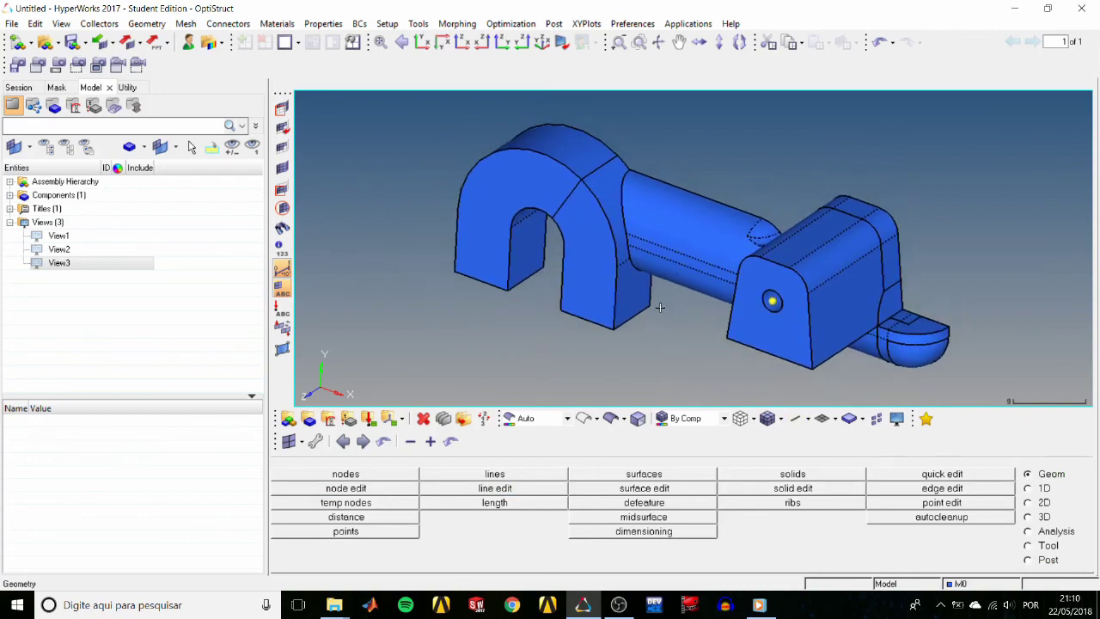